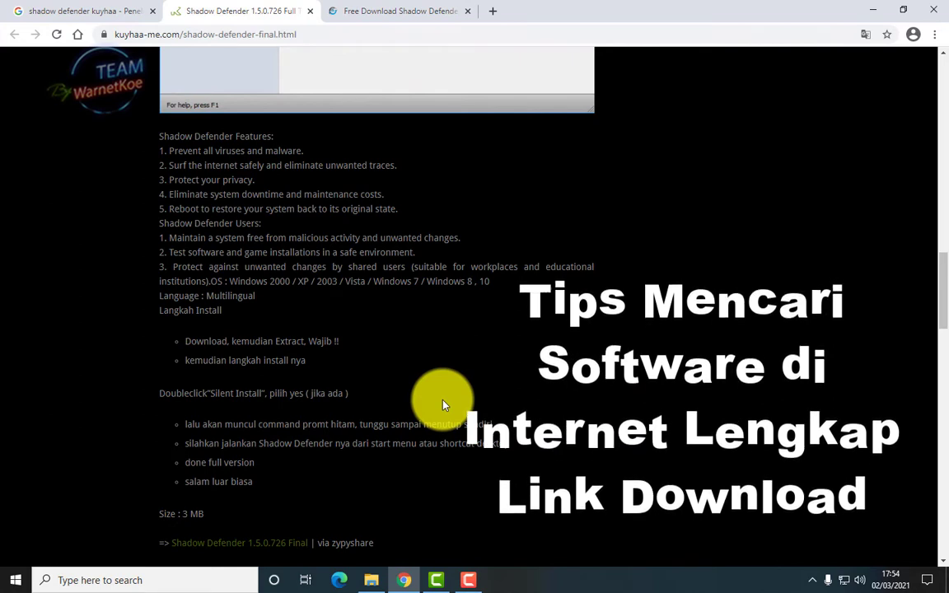
Scroll the kuyhaa Shadow Defender page down to the zippyshare/uplee links and Start Download button
{"action": "scroll", "coordinate": [434, 367], "scroll_direction": "down", "scroll_amount": 1}
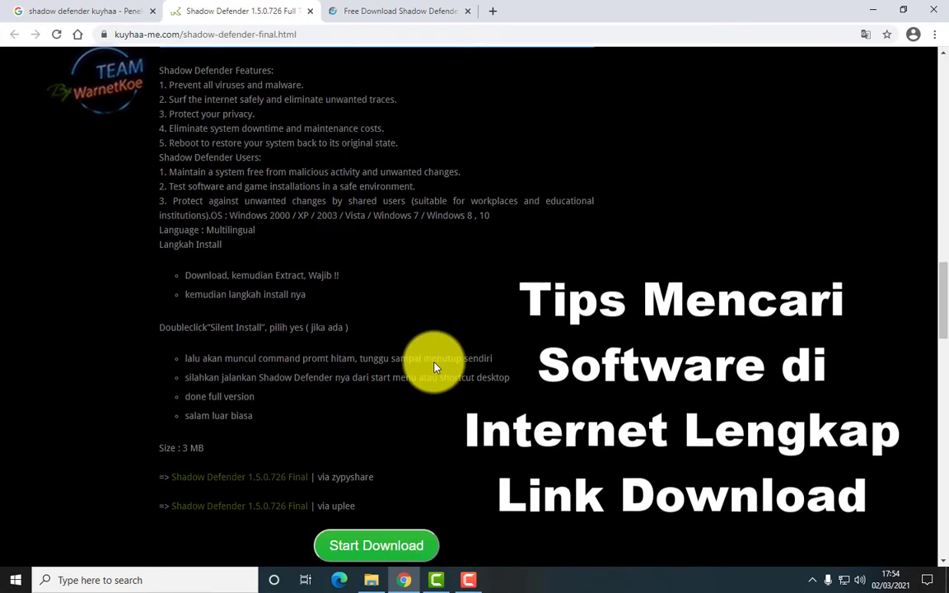
{"action": "scroll", "coordinate": [433, 363], "scroll_direction": "down", "scroll_amount": 1}
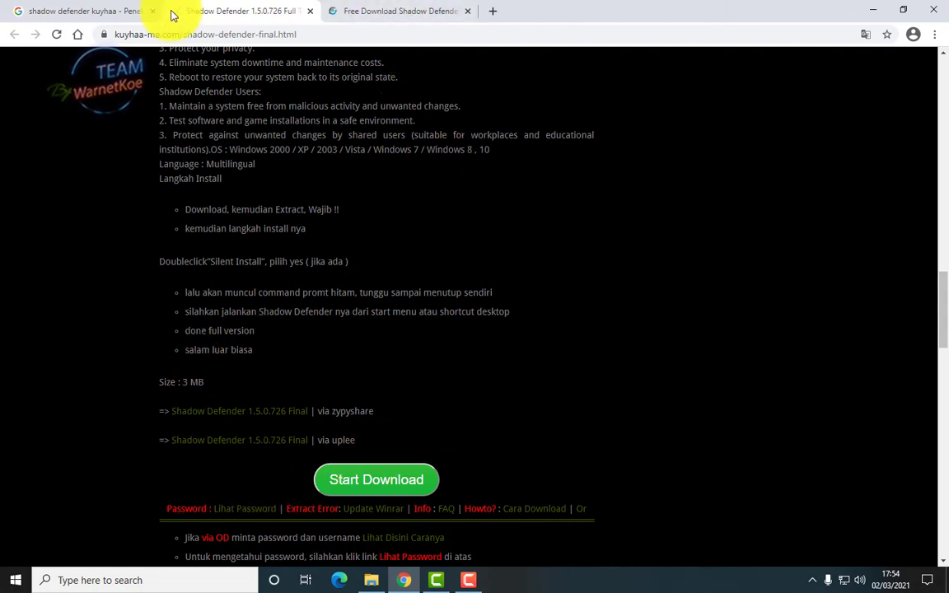
On the GigaPurbalingga article, open the ZippyShare 'Shadow Defender 1.5.0.726 Full Keygen (4 Mb)' link
{"action": "left_click", "coordinate": [358, 14]}
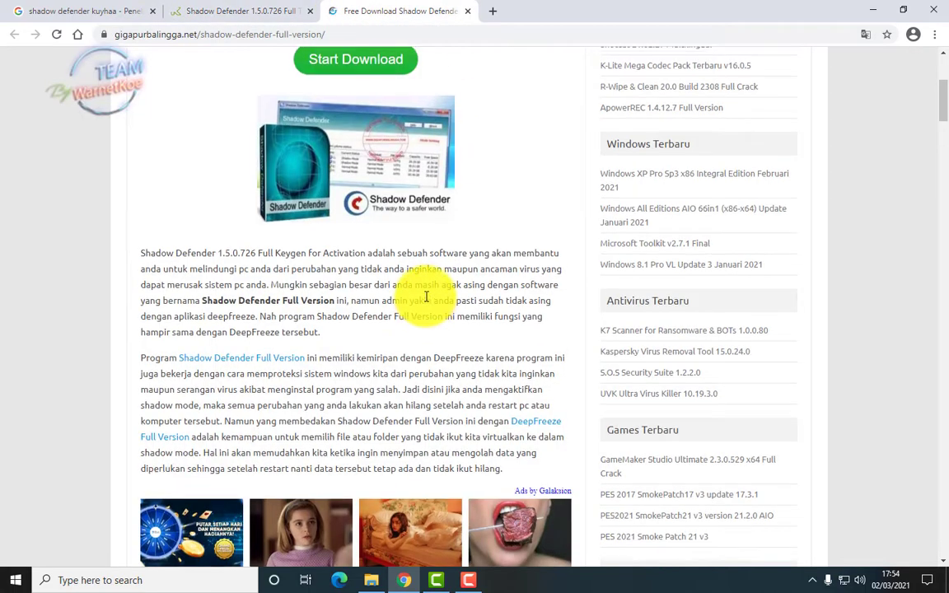
{"action": "scroll", "coordinate": [423, 297], "scroll_direction": "up", "scroll_amount": 4}
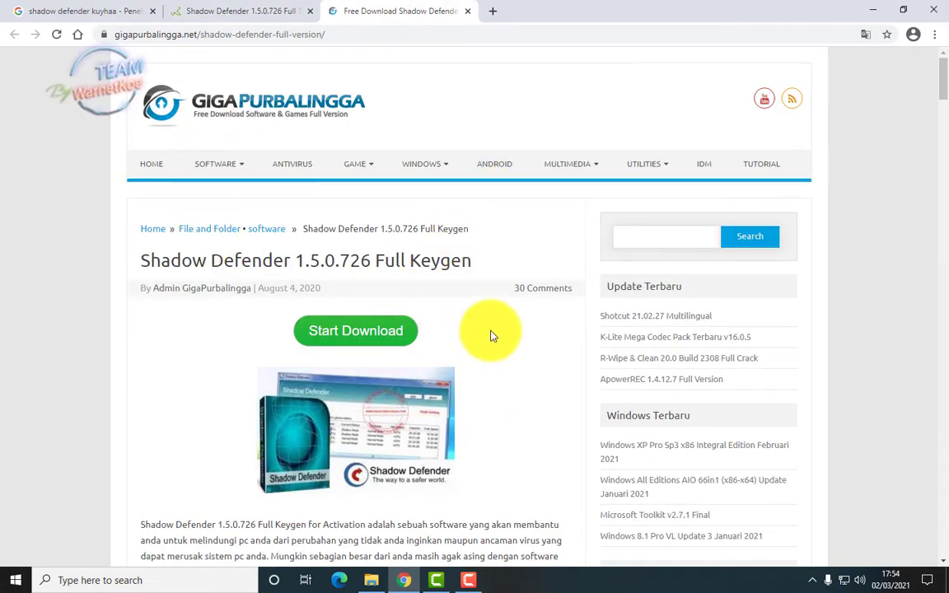
{"action": "scroll", "coordinate": [491, 336], "scroll_direction": "down", "scroll_amount": 10}
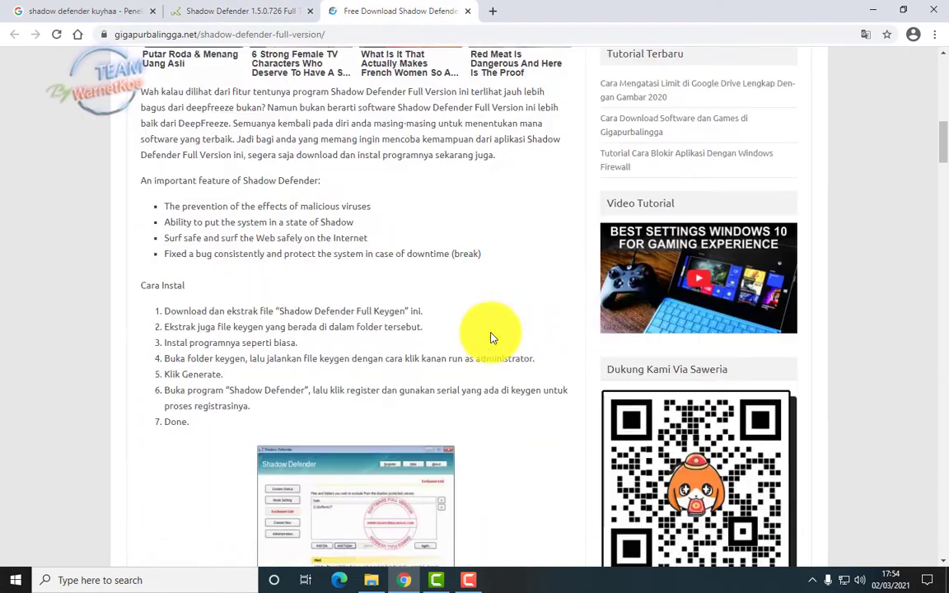
{"action": "scroll", "coordinate": [490, 335], "scroll_direction": "down", "scroll_amount": 7}
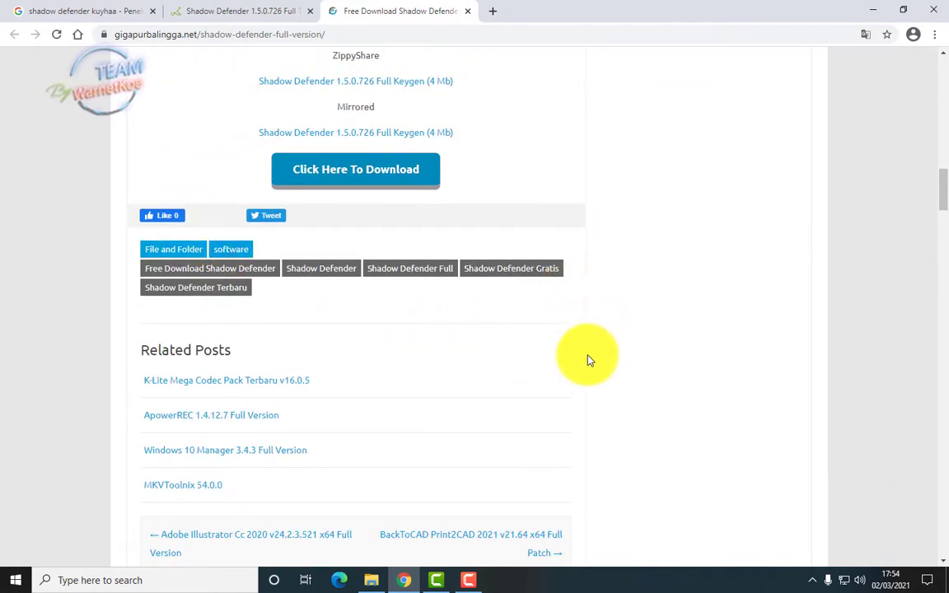
{"action": "scroll", "coordinate": [588, 358], "scroll_direction": "up", "scroll_amount": 1}
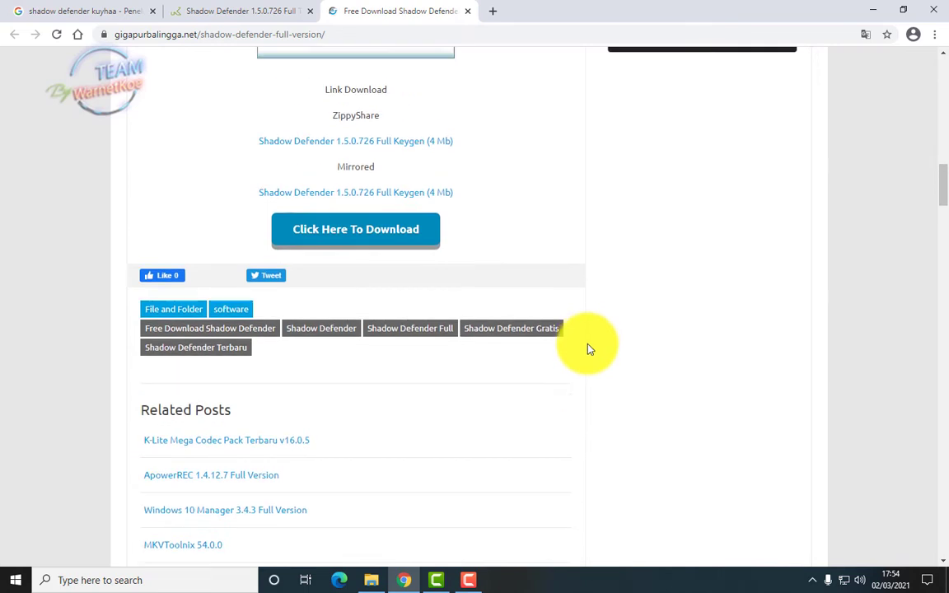
{"action": "left_click", "coordinate": [429, 153]}
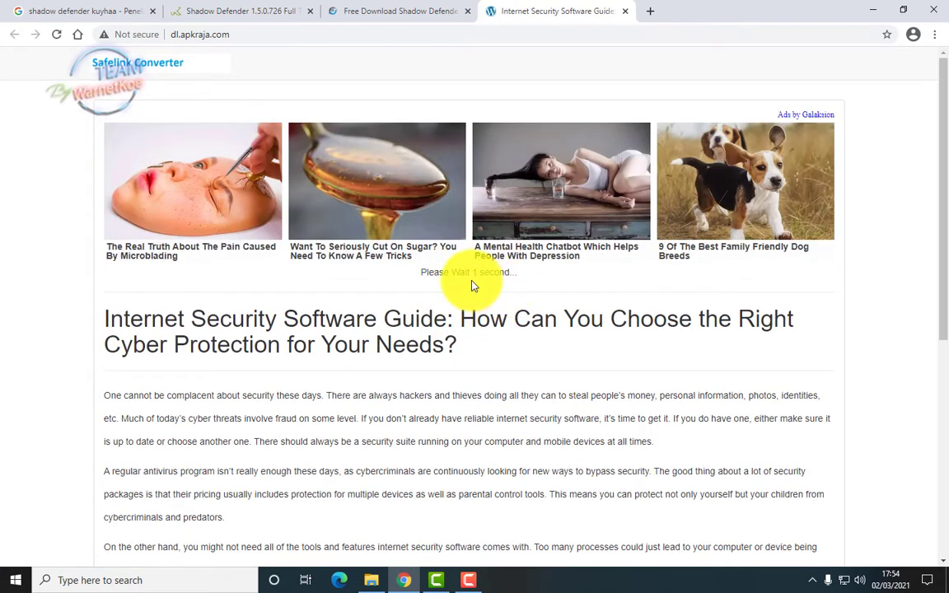
Generate the download link on the dl.apkraja.com safelink page and close the LifeStyle ad tab
{"action": "left_click", "coordinate": [486, 278]}
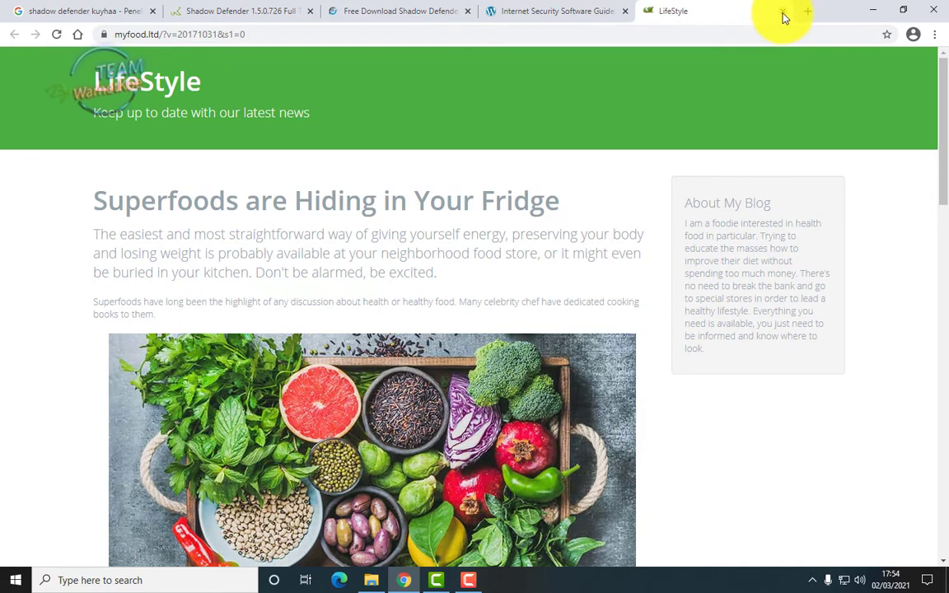
{"action": "left_click", "coordinate": [781, 13]}
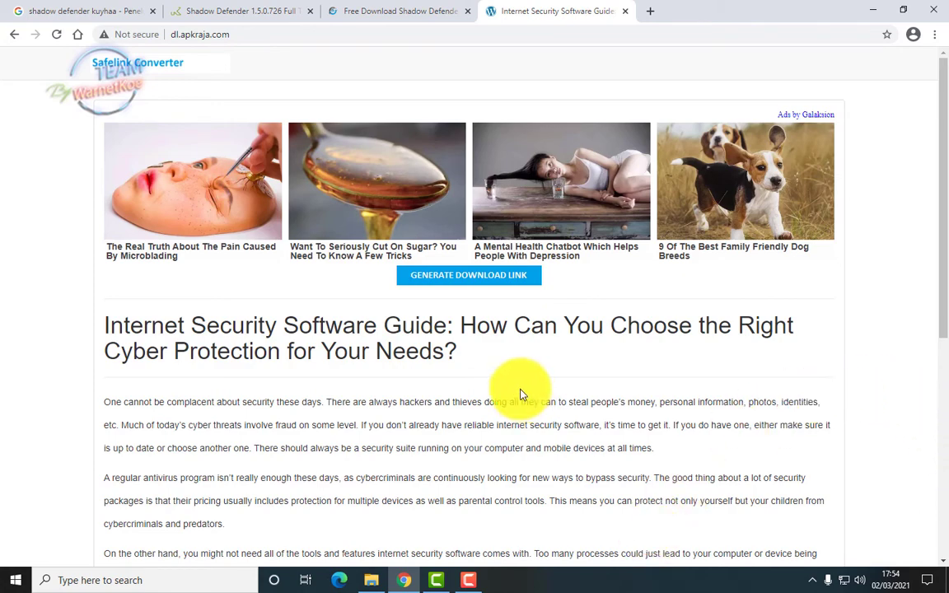
{"action": "scroll", "coordinate": [518, 394], "scroll_direction": "down", "scroll_amount": 8}
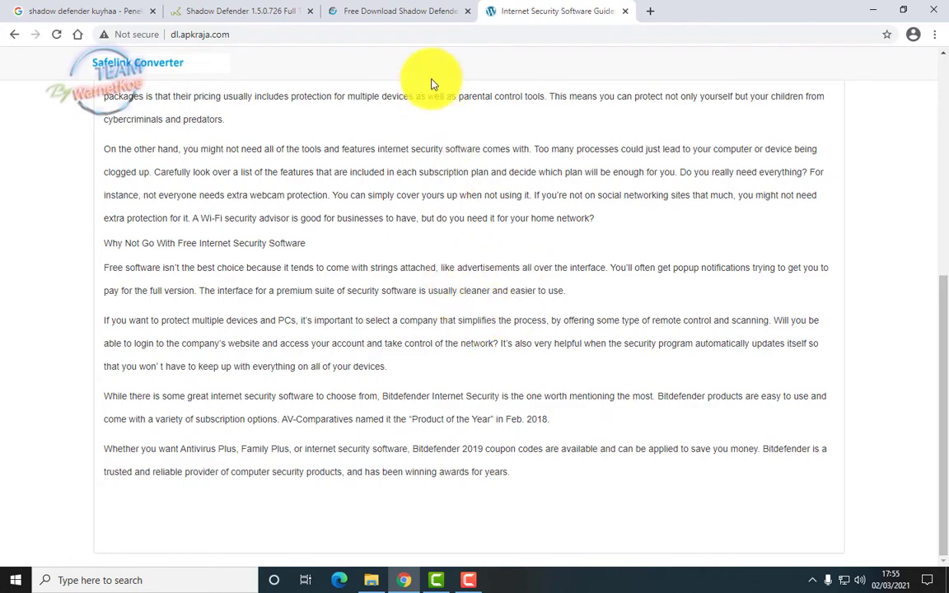
Go back through the GigaPurbalingga tab to the kuyhaa Shadow Defender page, then minimize Chrome
{"action": "left_click", "coordinate": [422, 12]}
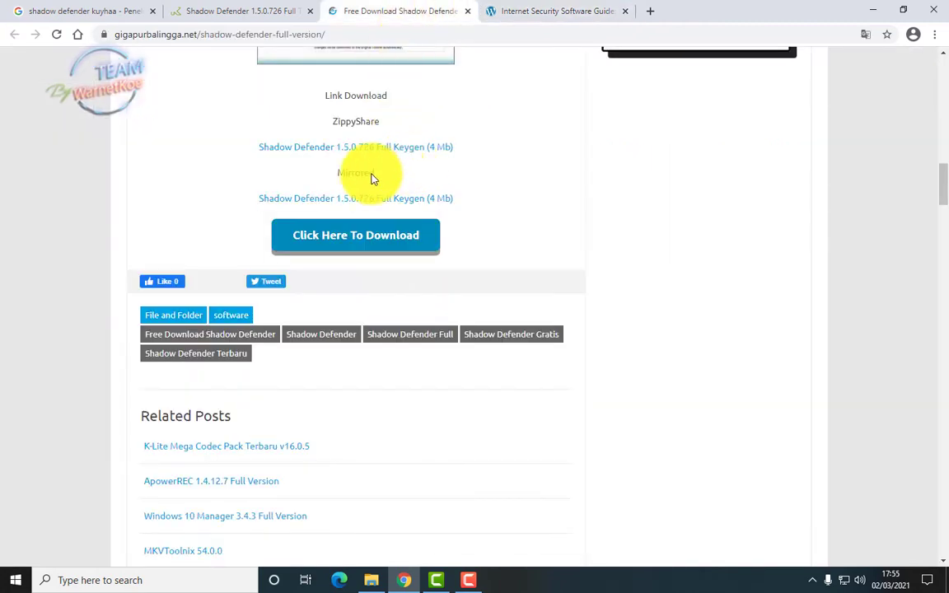
{"action": "scroll", "coordinate": [372, 178], "scroll_direction": "up", "scroll_amount": 12}
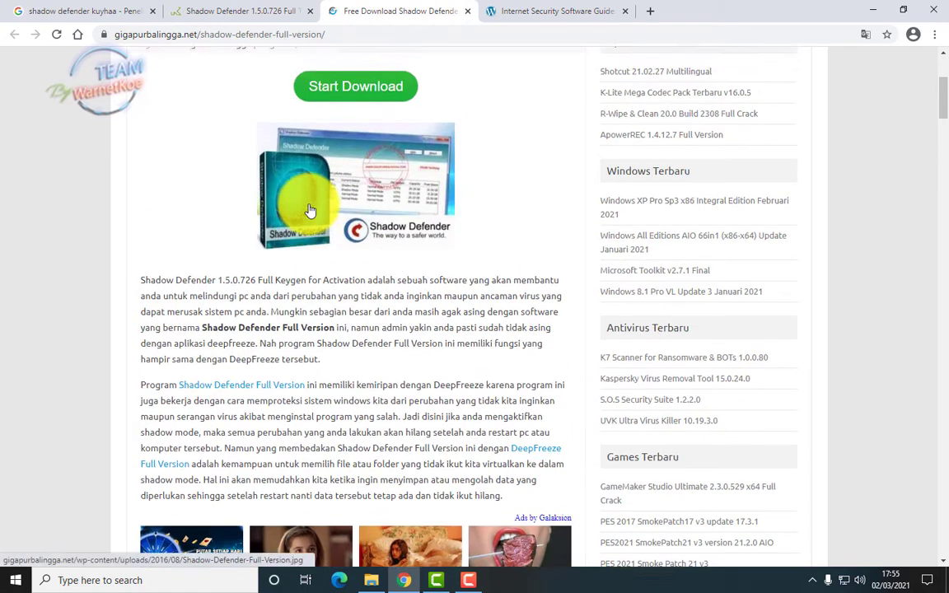
{"action": "scroll", "coordinate": [310, 211], "scroll_direction": "up", "scroll_amount": 4}
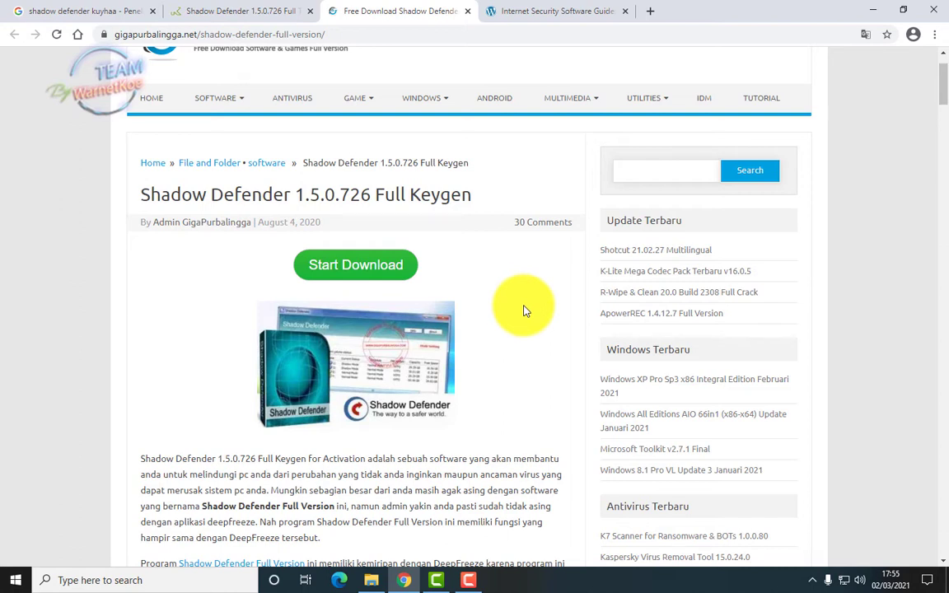
{"action": "left_click", "coordinate": [234, 8]}
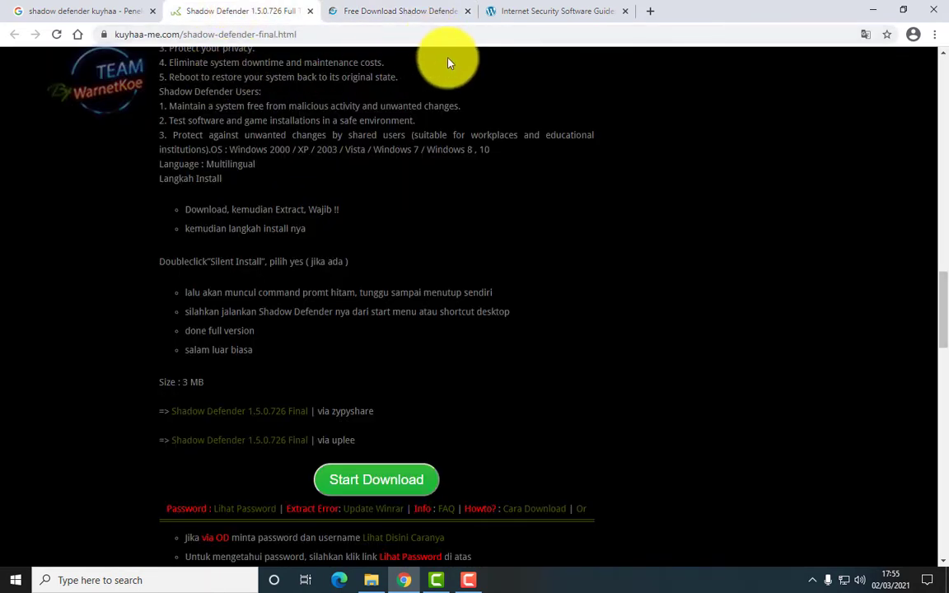
{"action": "left_click", "coordinate": [873, 10]}
Try opening the gigapurbalingga RAR in Downloads, dismiss the cannot-open error, and go to This PC
{"action": "left_click", "coordinate": [371, 578]}
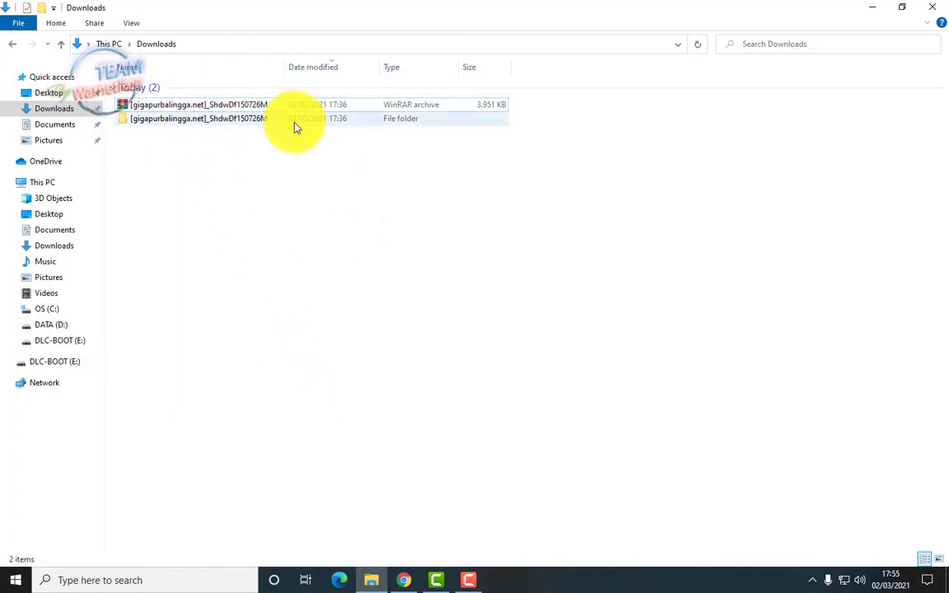
{"action": "left_click", "coordinate": [233, 109]}
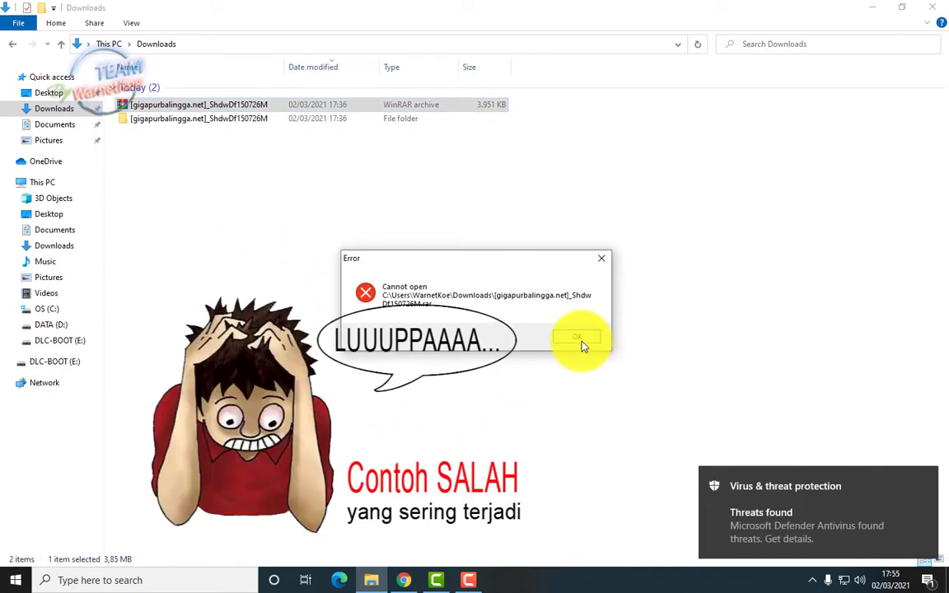
{"action": "left_click", "coordinate": [579, 339]}
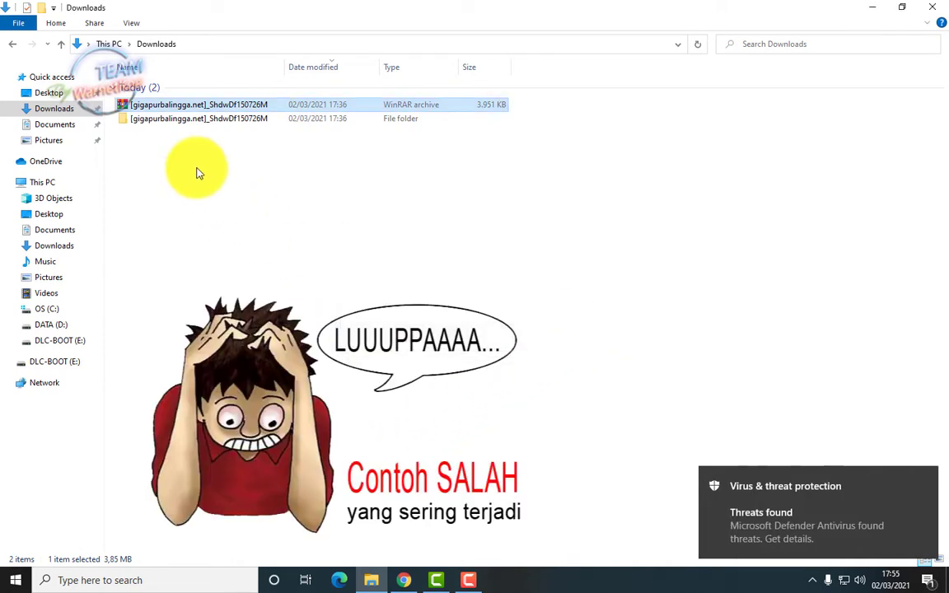
{"action": "left_click", "coordinate": [107, 43]}
Launch Windows Security via search, view the found threat details, and return to the home page
{"action": "left_click", "coordinate": [171, 580]}
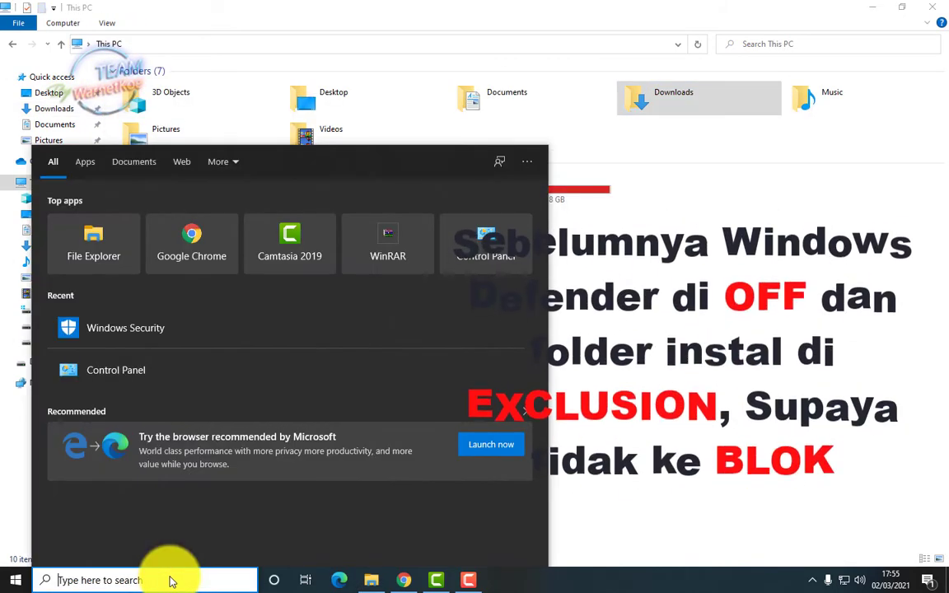
{"action": "type", "text": "d"}
{"action": "key", "text": "BackSpace"}
{"action": "type", "text": "windows Security"}
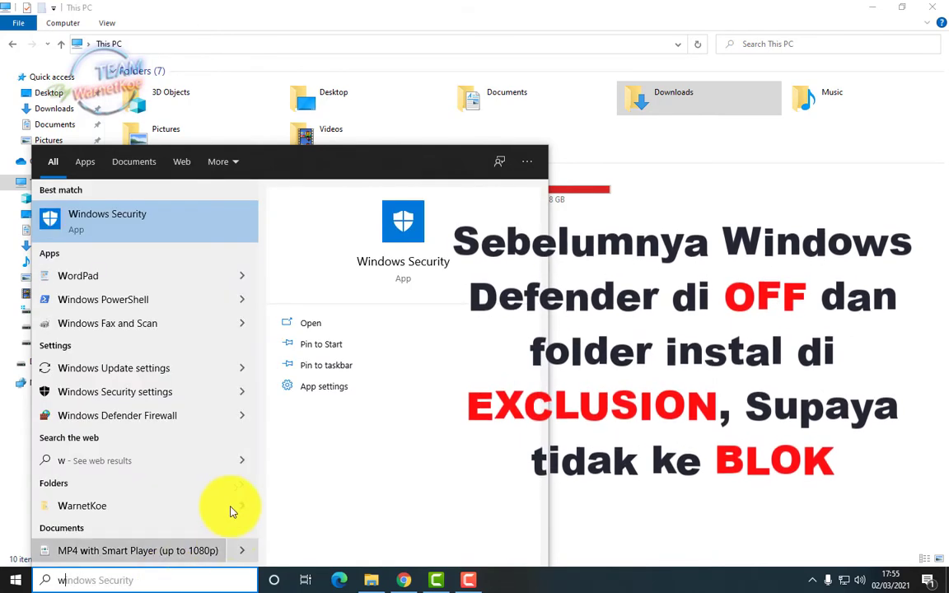
{"action": "left_click", "coordinate": [219, 228]}
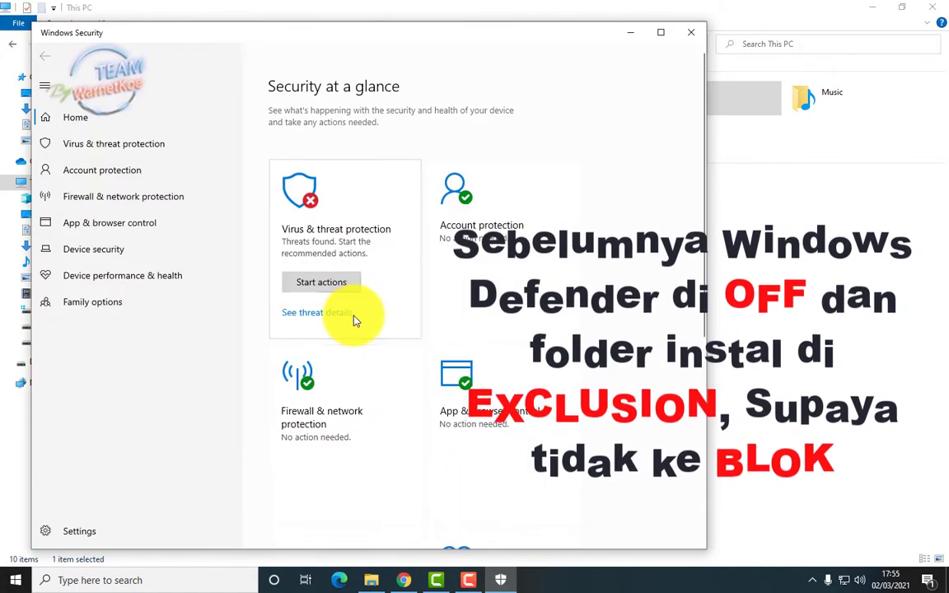
{"action": "left_click", "coordinate": [349, 317]}
{"action": "left_click", "coordinate": [43, 58]}
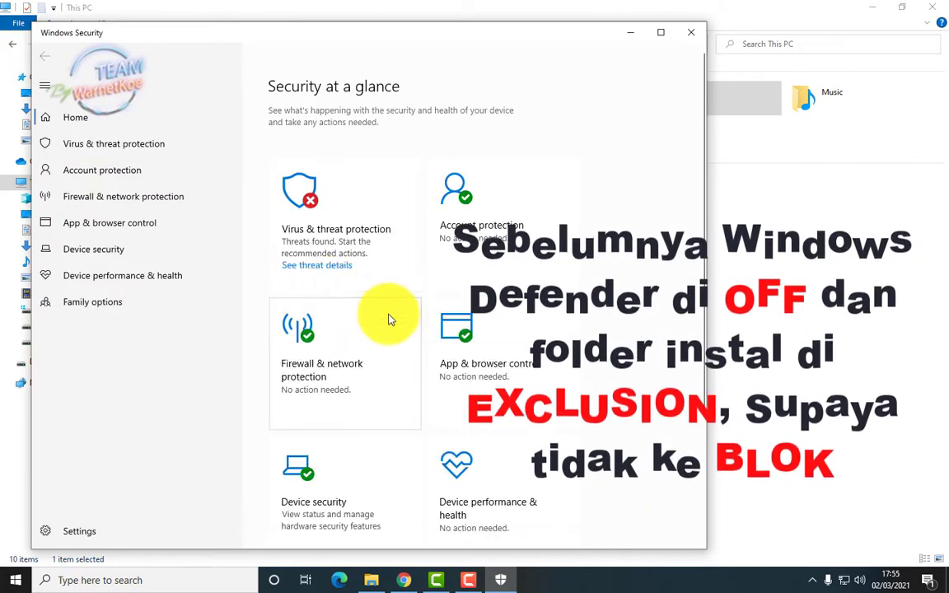
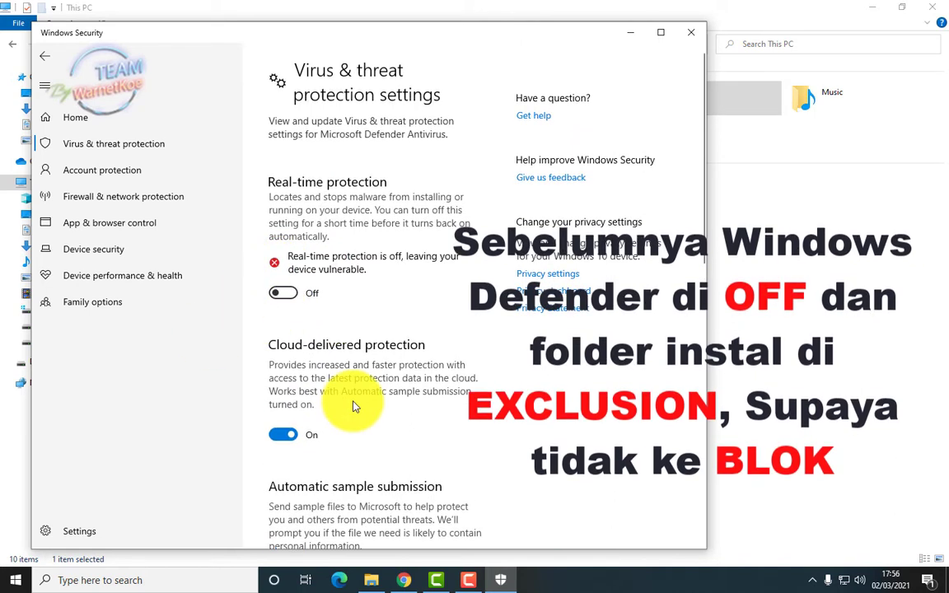
Bring the File Explorer This PC window in front of Windows Security
{"action": "left_click", "coordinate": [728, 201]}
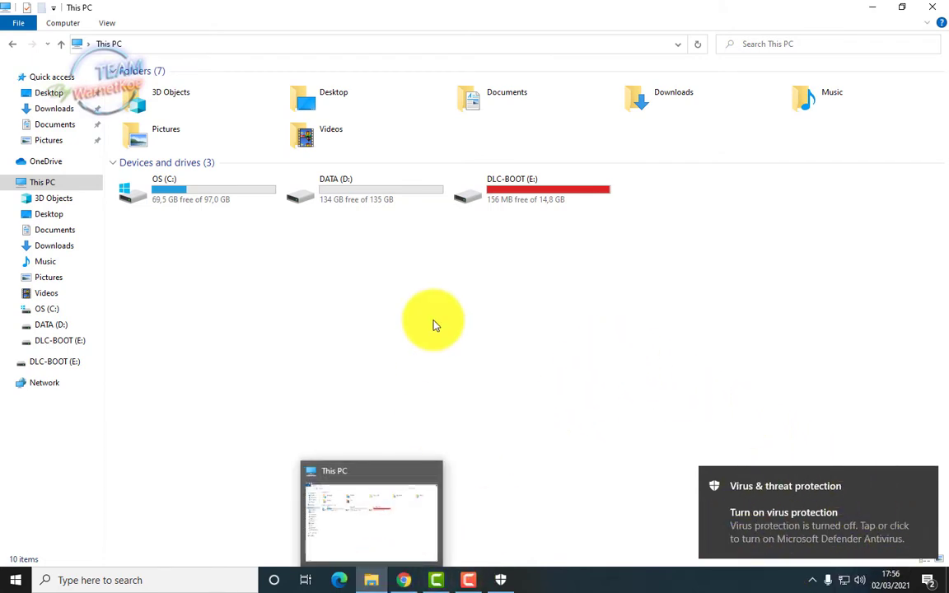
In Downloads, browse into the nested [gigapurbalingga.net]_ShdwDf150726M folder and back up
{"action": "left_click", "coordinate": [53, 112]}
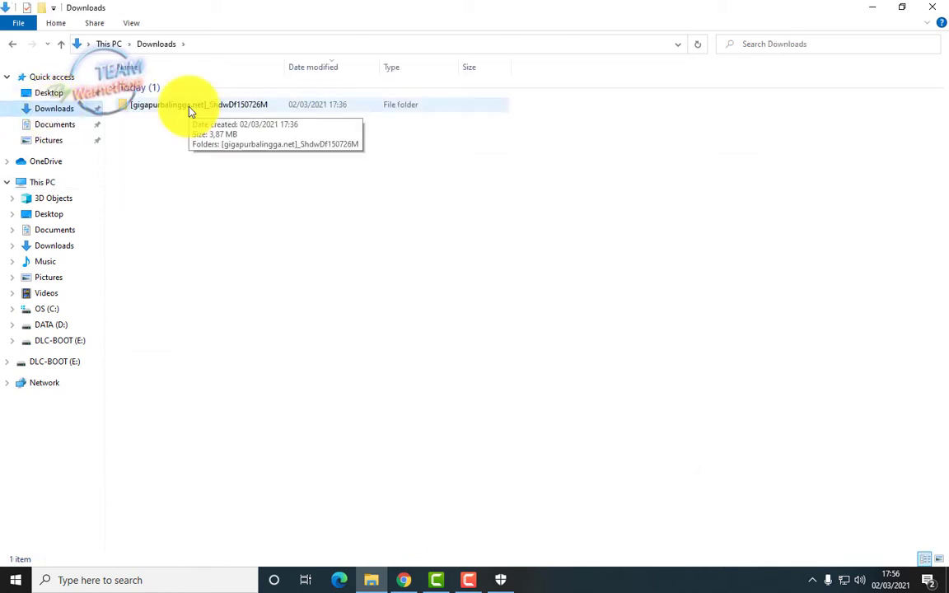
{"action": "double_click", "coordinate": [184, 103]}
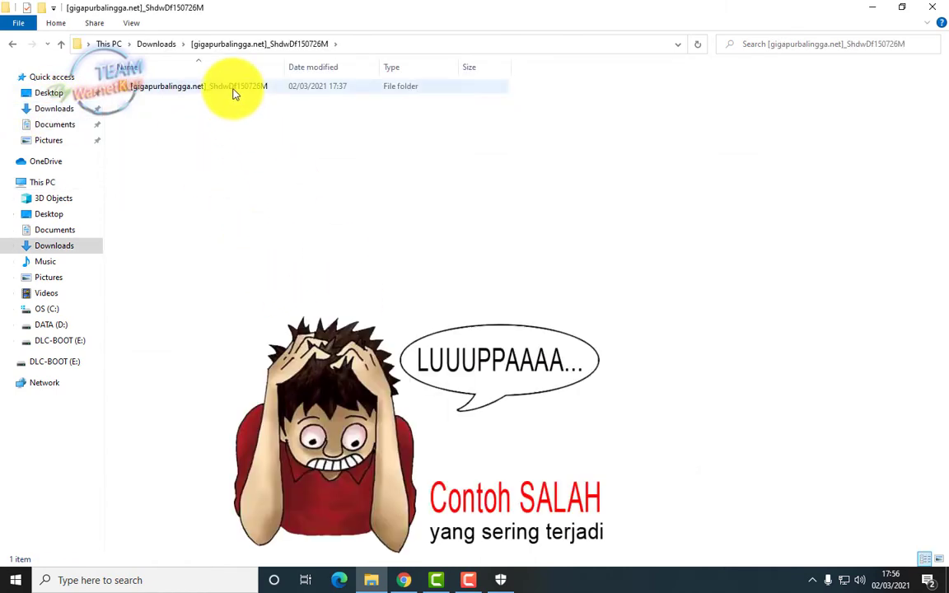
{"action": "double_click", "coordinate": [233, 88]}
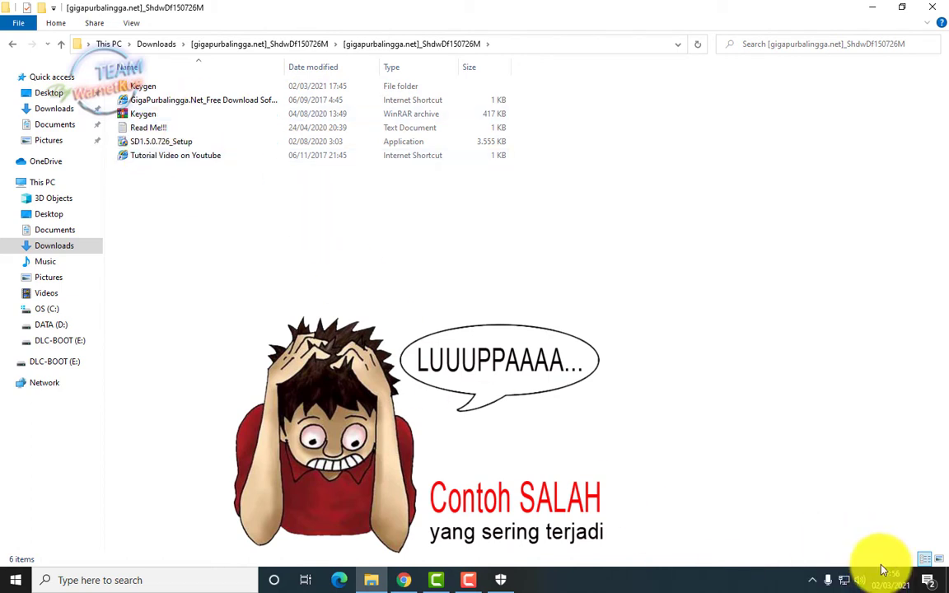
{"action": "left_click", "coordinate": [12, 44]}
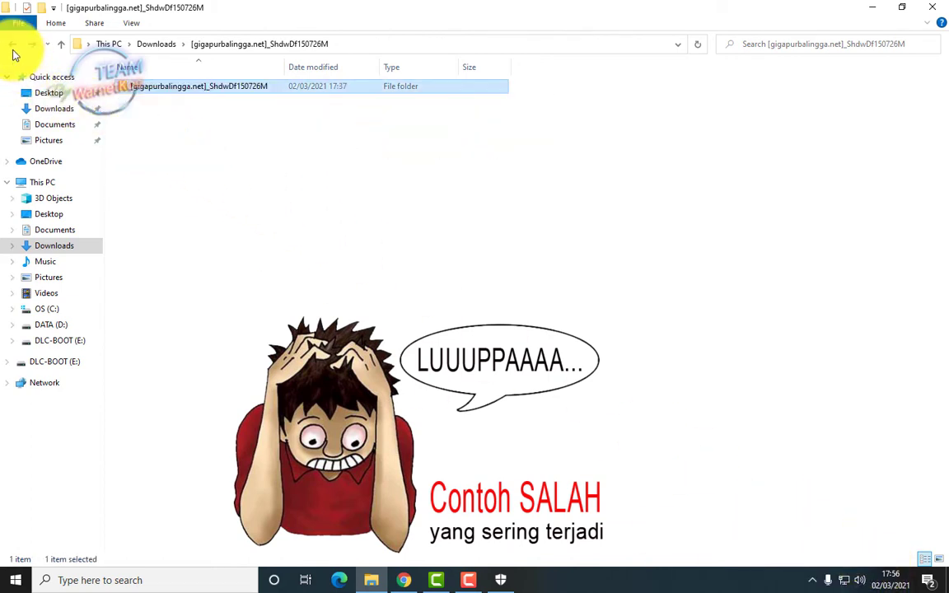
Add the inner folder to a RAR archive and dismiss the WinRAR error
{"action": "right_click", "coordinate": [180, 94]}
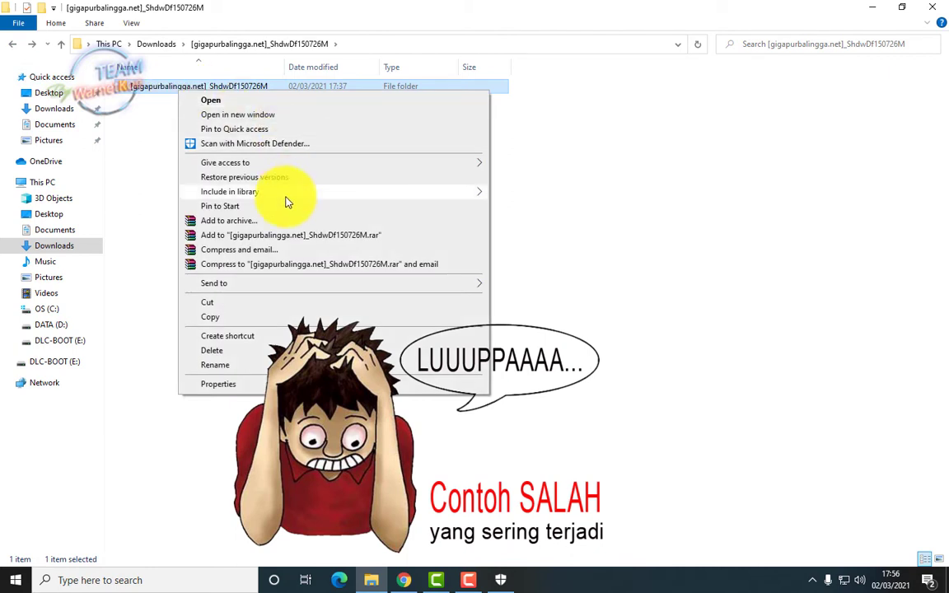
{"action": "left_click", "coordinate": [264, 242]}
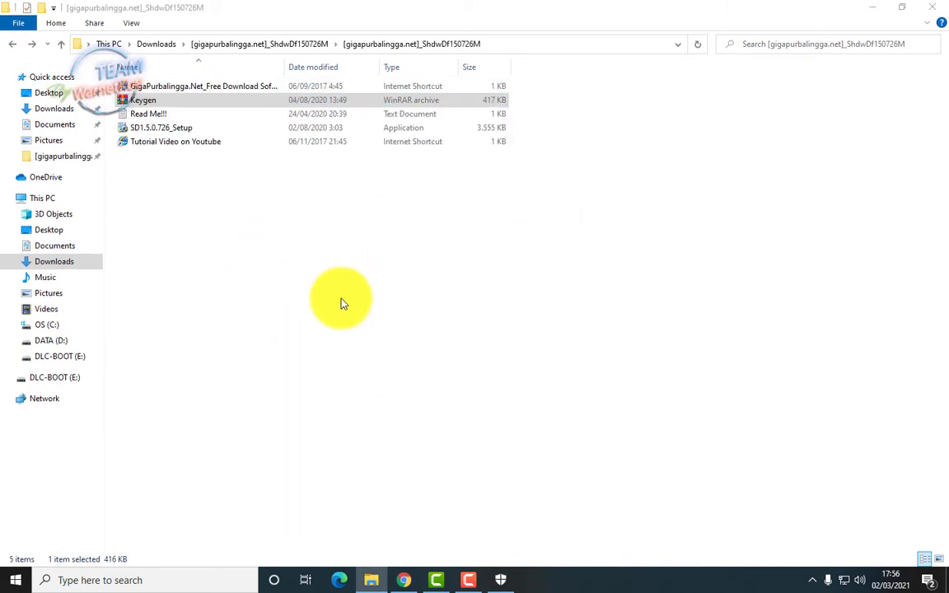
{"action": "left_click", "coordinate": [576, 343]}
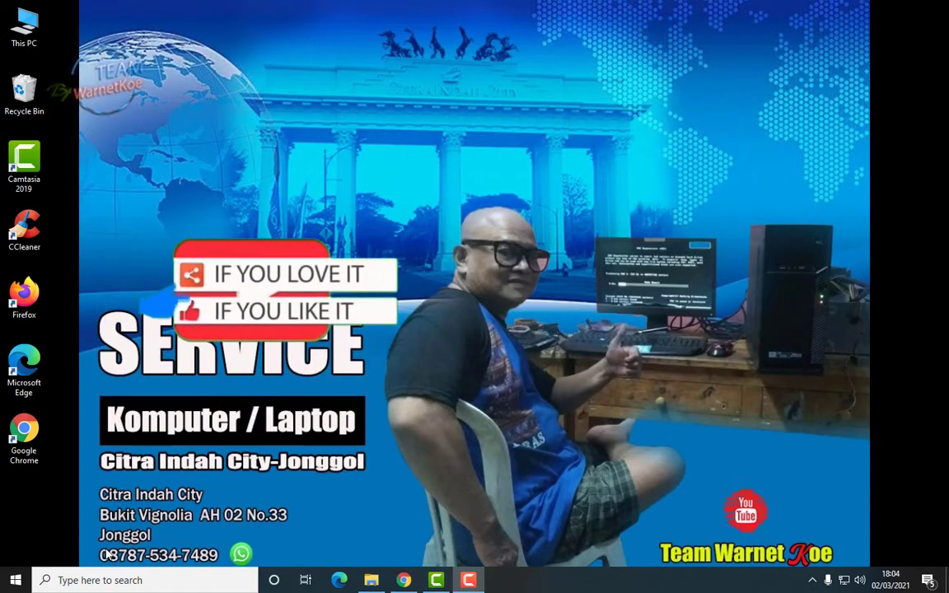
Search 'viru' to reach Virus & threat protection, maximized, and scroll through its Manage settings
{"action": "left_click", "coordinate": [71, 580]}
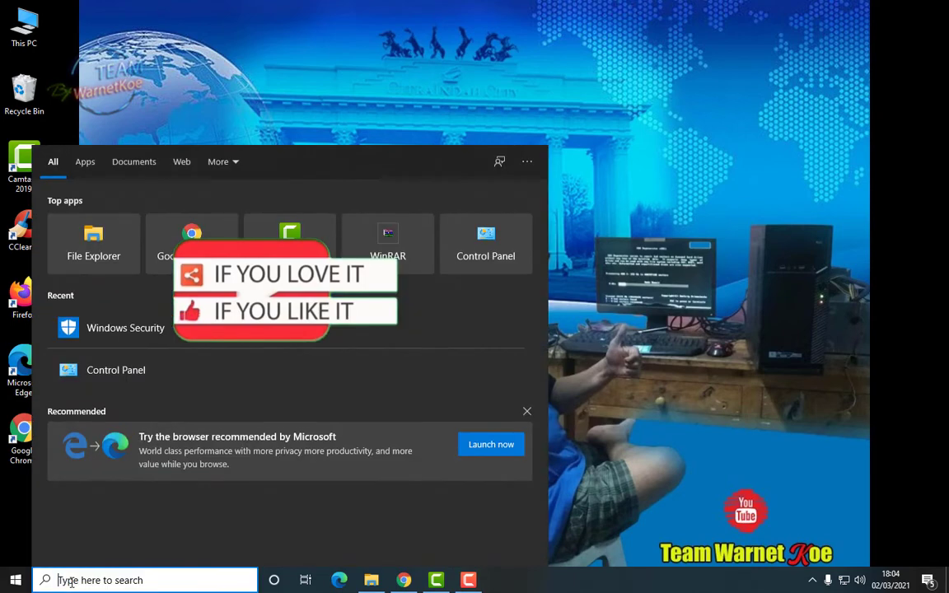
{"action": "type", "text": "viru"}
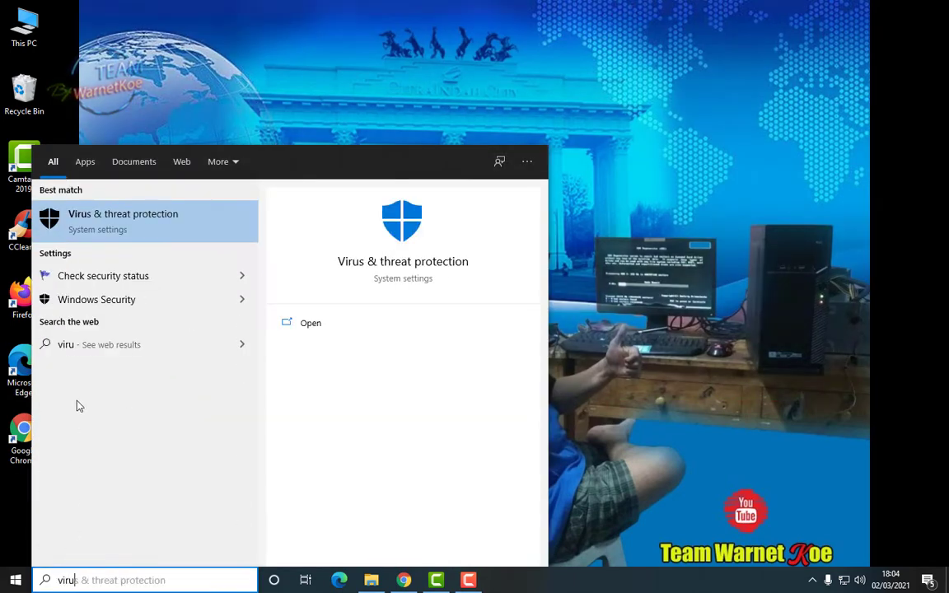
{"action": "left_click", "coordinate": [210, 234]}
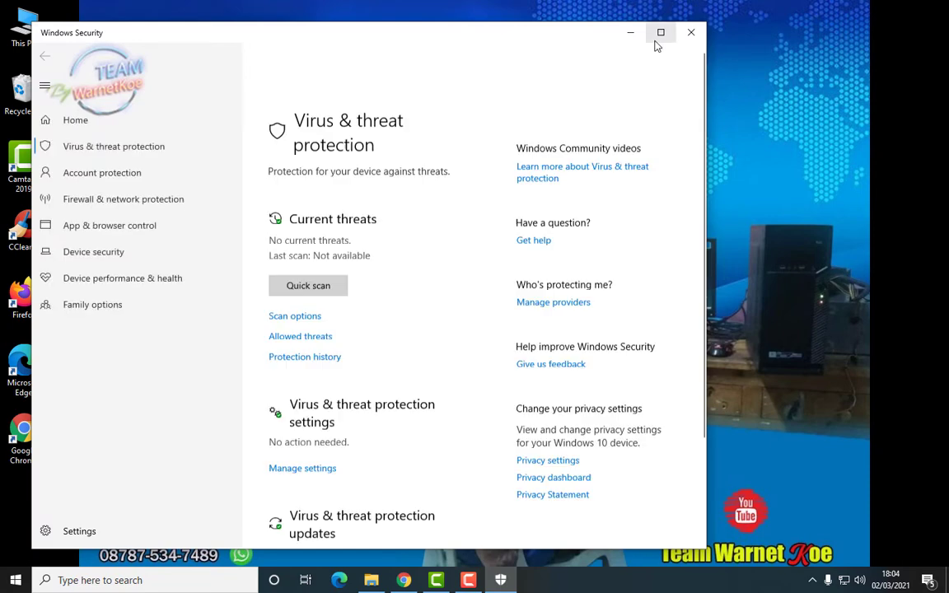
{"action": "left_click", "coordinate": [661, 33]}
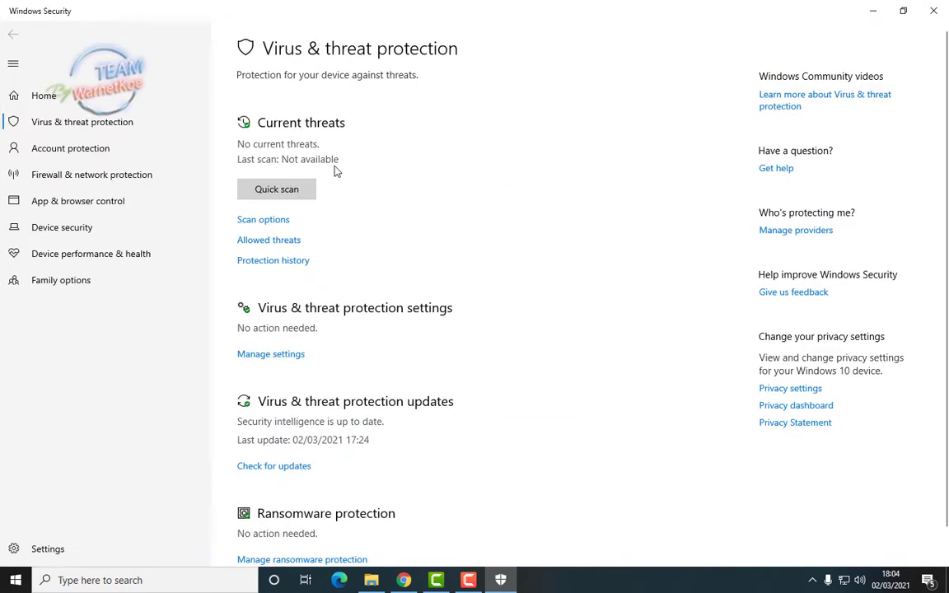
{"action": "left_click", "coordinate": [272, 354]}
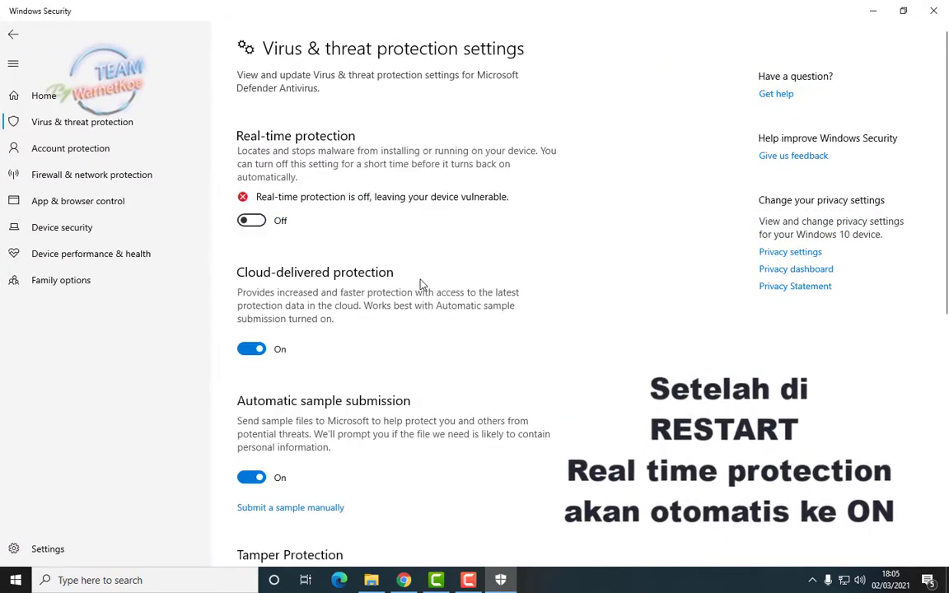
{"action": "scroll", "coordinate": [419, 289], "scroll_direction": "down", "scroll_amount": 3}
{"action": "scroll", "coordinate": [328, 374], "scroll_direction": "down", "scroll_amount": 5}
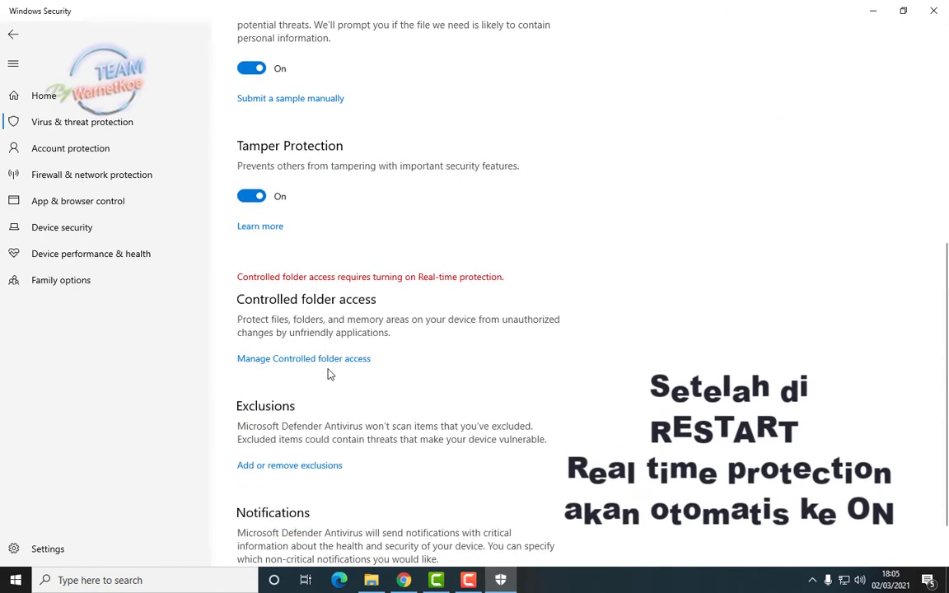
Add DATA (D:)\Master as a folder exclusion, then switch back to the Master folder window
{"action": "left_click", "coordinate": [315, 468]}
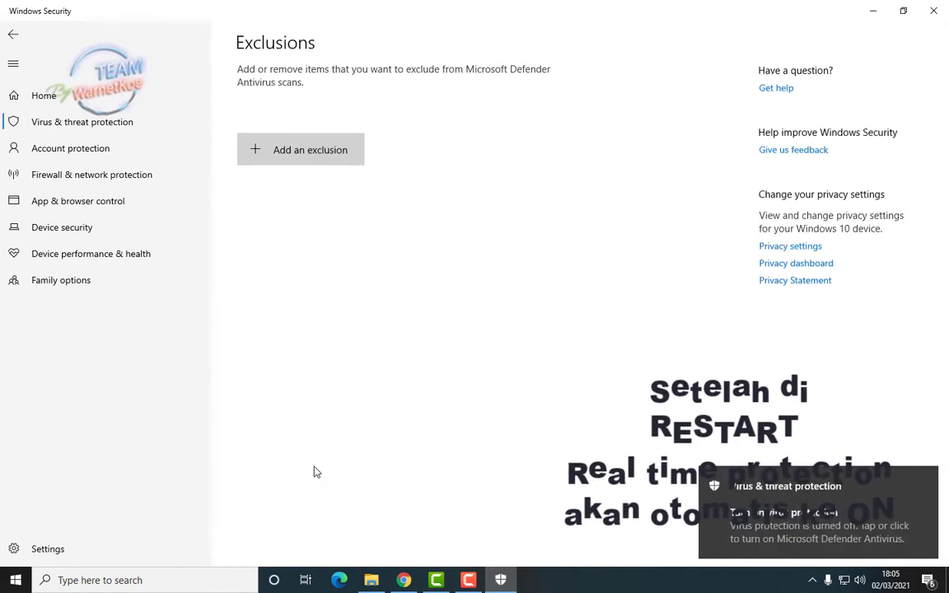
{"action": "left_click", "coordinate": [330, 156]}
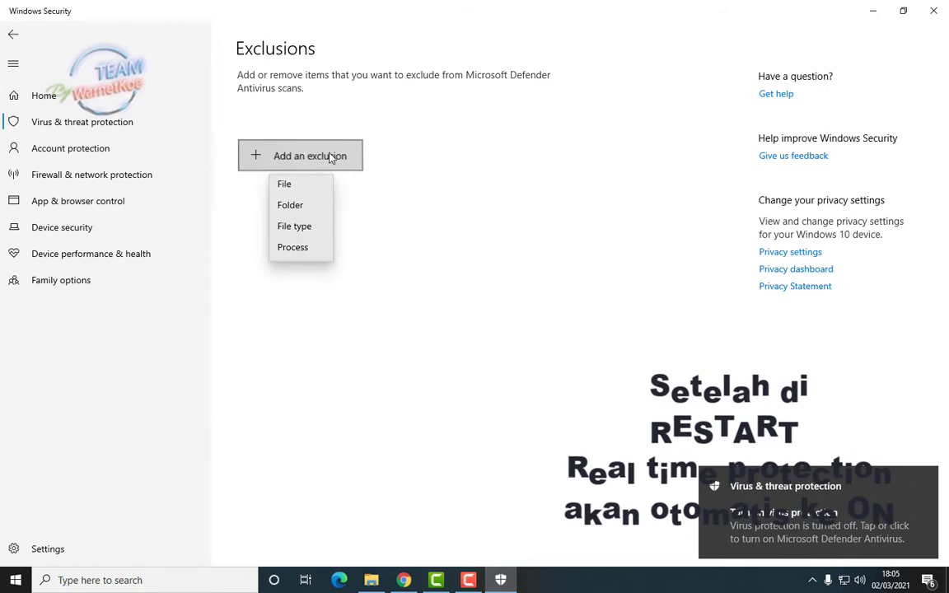
{"action": "left_click", "coordinate": [306, 209]}
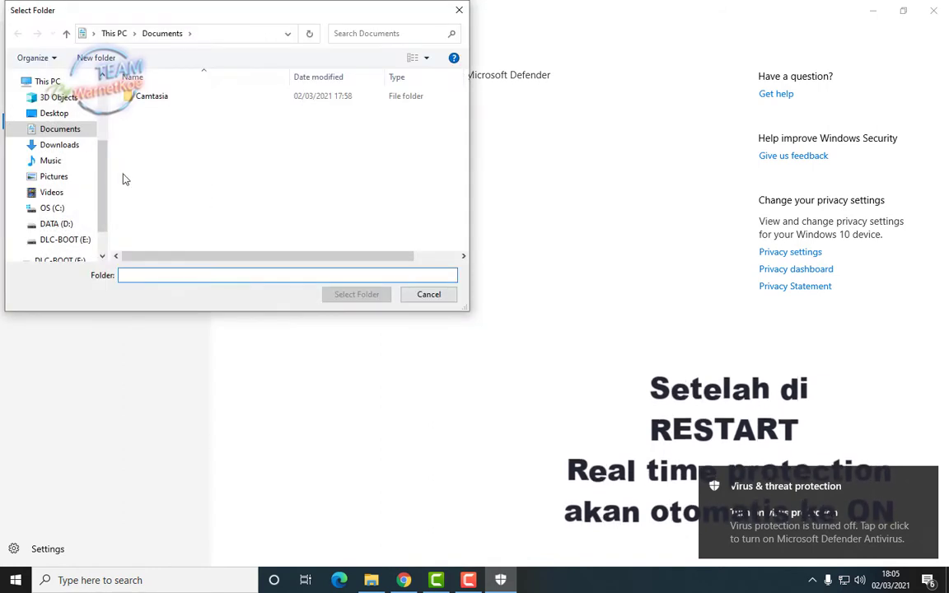
{"action": "left_click", "coordinate": [57, 225]}
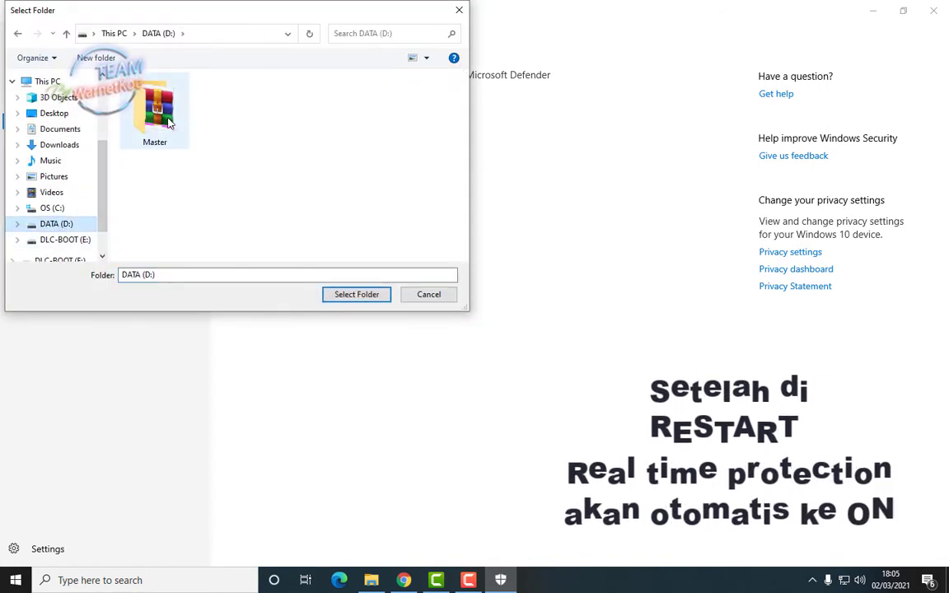
{"action": "left_click", "coordinate": [165, 119]}
{"action": "left_click", "coordinate": [361, 299]}
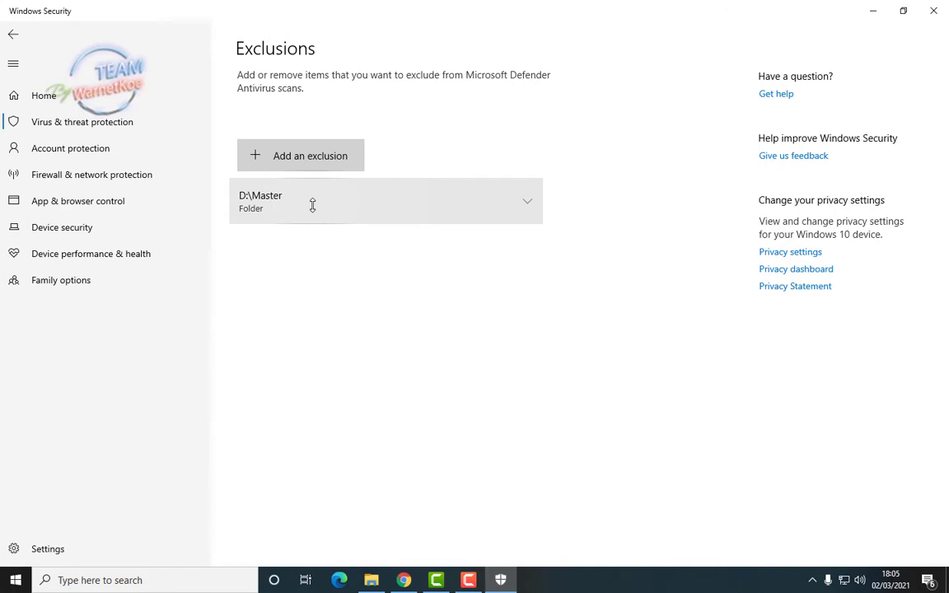
{"action": "left_click", "coordinate": [874, 10]}
{"action": "left_click", "coordinate": [370, 580]}
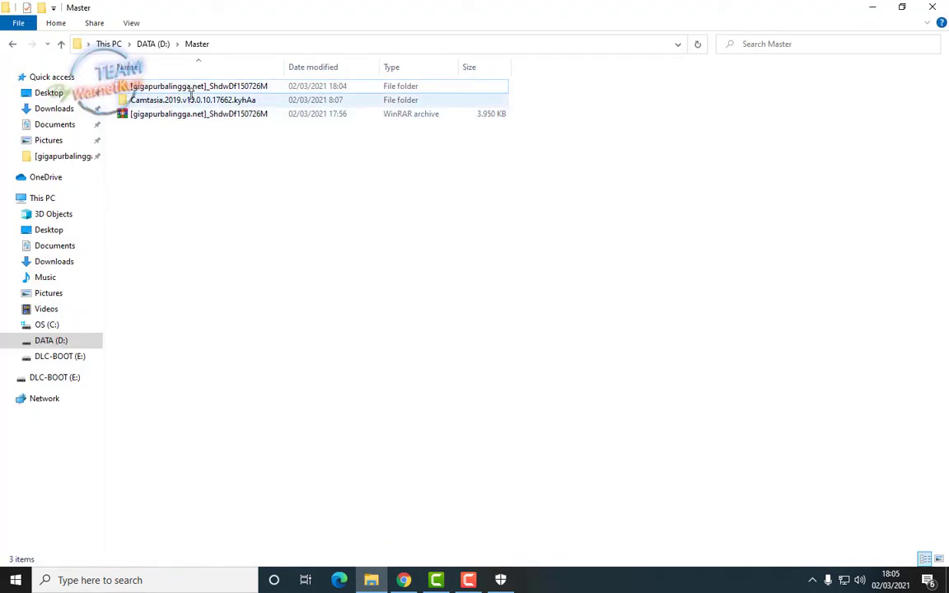
Extract the Shadow Defender RAR here in Master, overwriting with Yes to All
{"action": "left_click", "coordinate": [185, 115]}
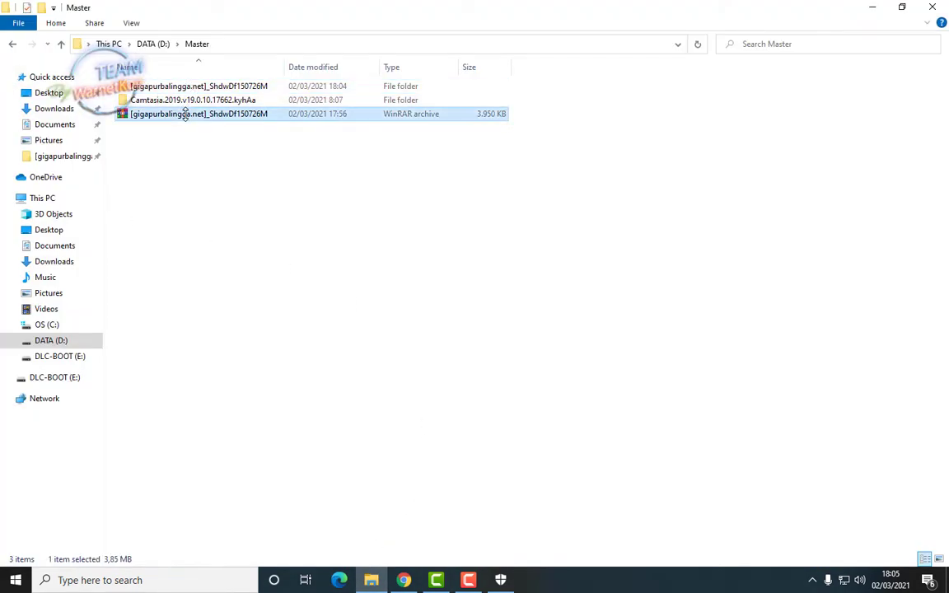
{"action": "right_click", "coordinate": [185, 116]}
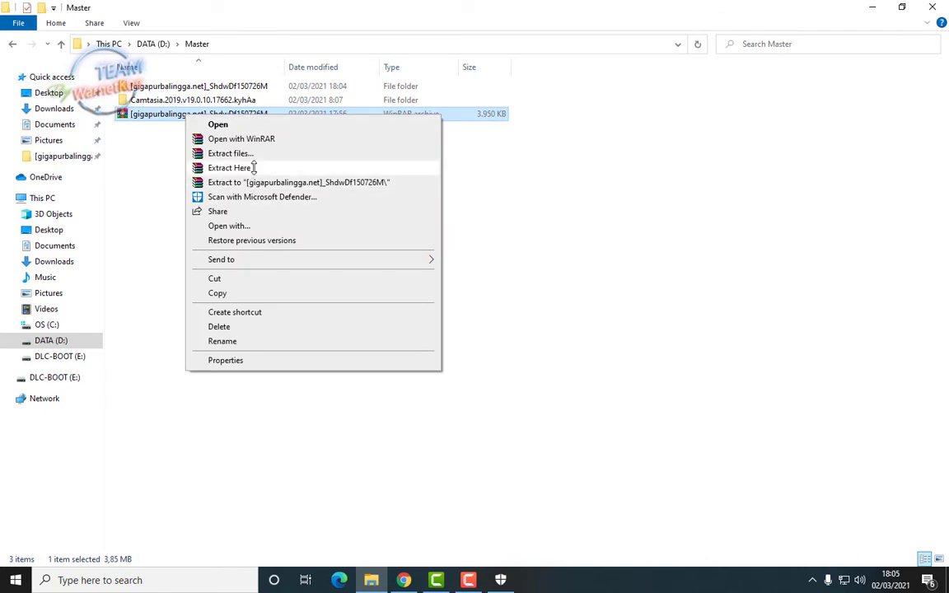
{"action": "left_click", "coordinate": [239, 168]}
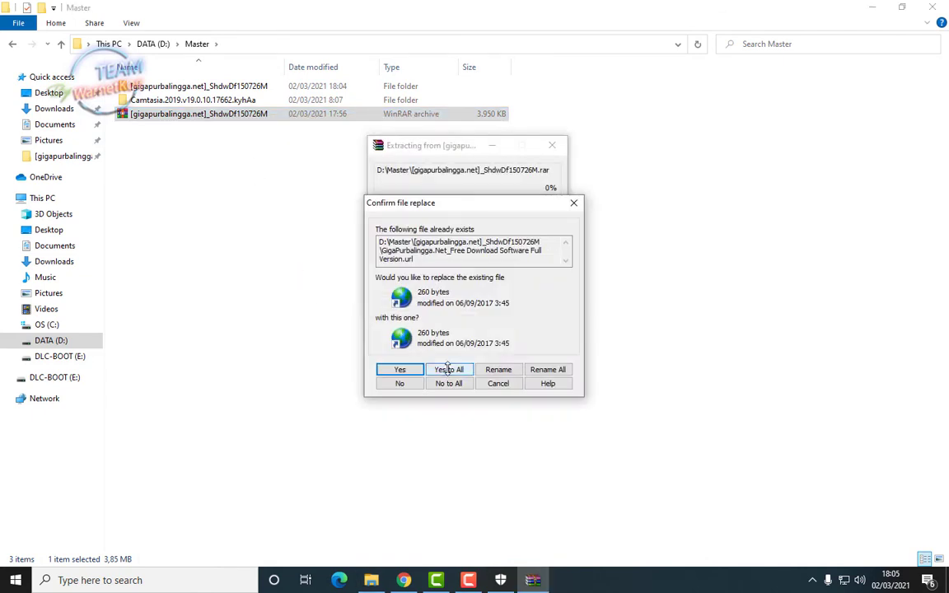
{"action": "left_click", "coordinate": [447, 370]}
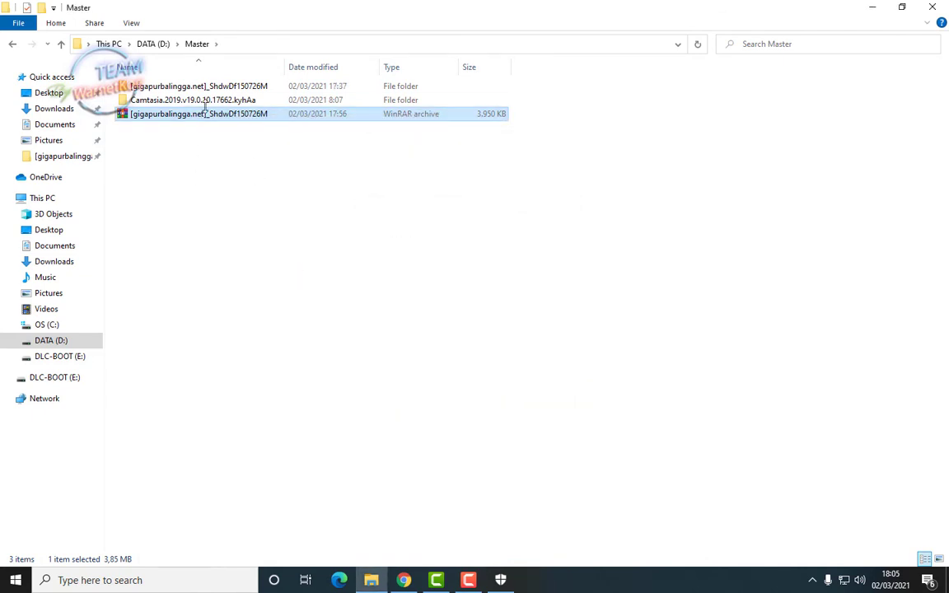
Open the extracted folder, read Read Me!!!, and select SD1.5.0.726_Setup
{"action": "double_click", "coordinate": [193, 85]}
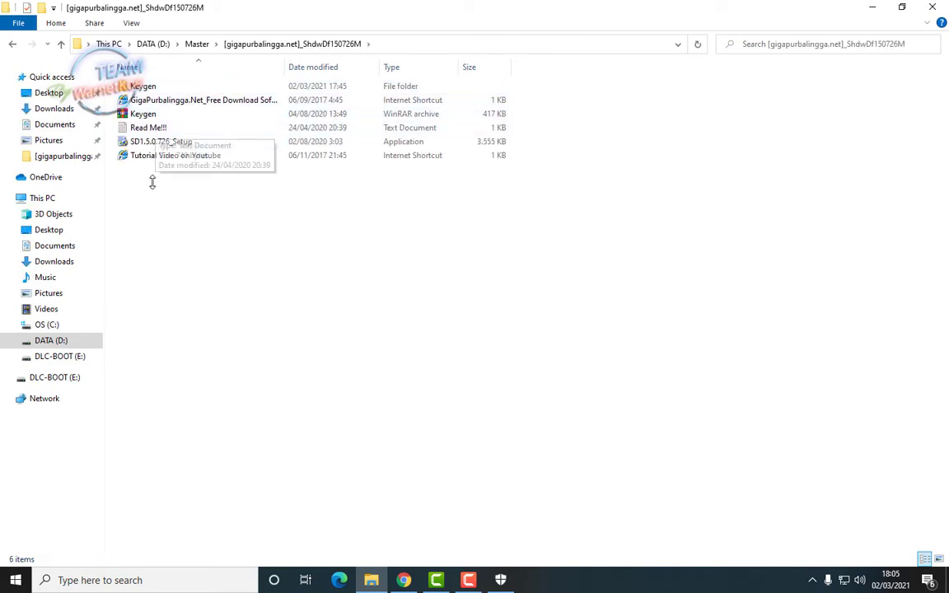
{"action": "double_click", "coordinate": [153, 128]}
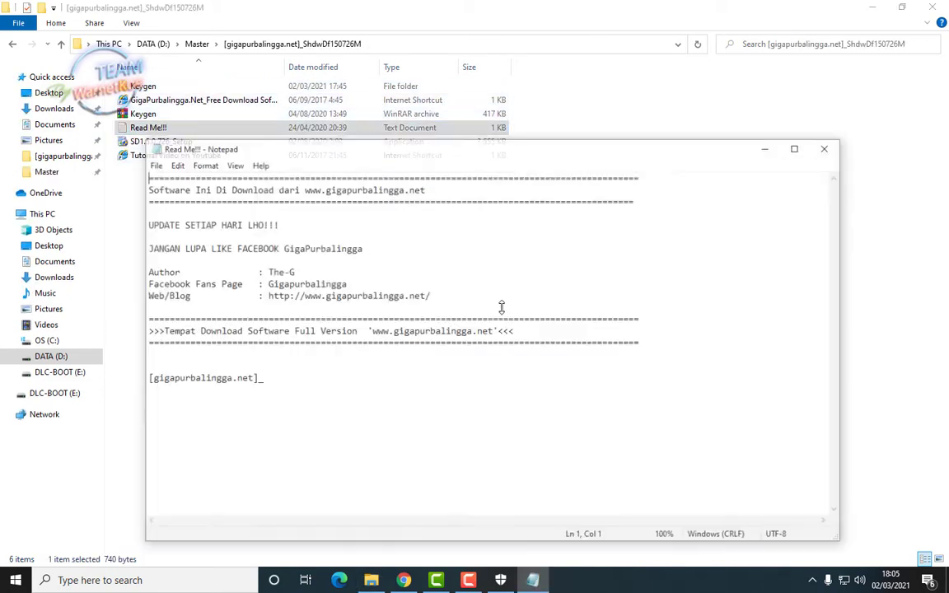
{"action": "left_click", "coordinate": [829, 148]}
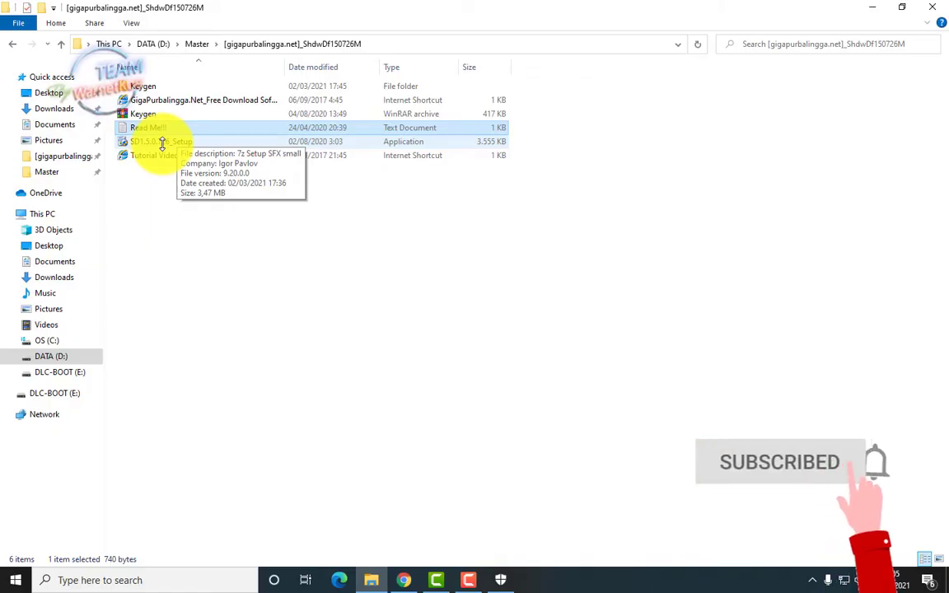
{"action": "left_click", "coordinate": [161, 141]}
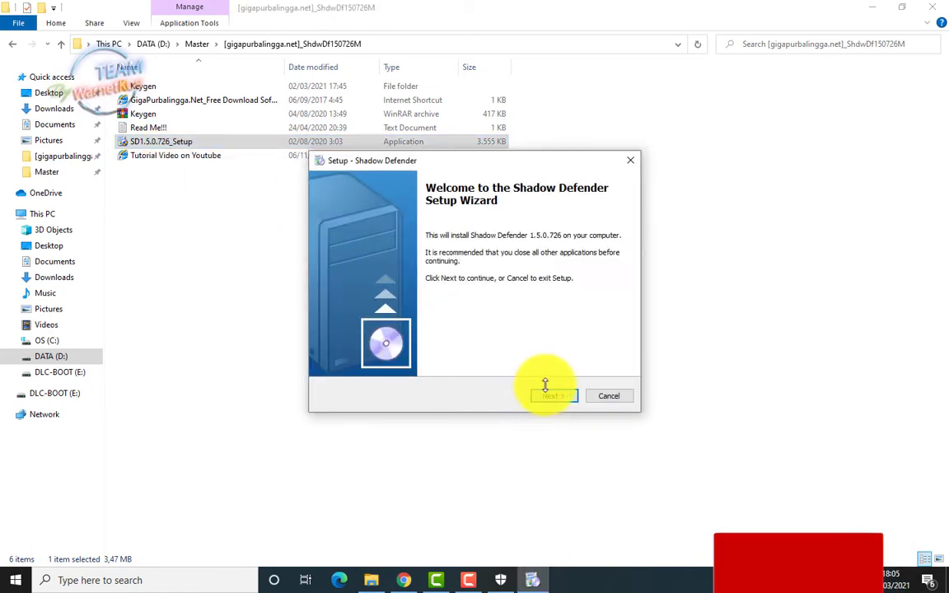
Install Shadow Defender 1.5.0.726 with default Start Menu folder and both extra icons, restarting on finish
{"action": "left_click", "coordinate": [558, 397]}
{"action": "left_click", "coordinate": [344, 363]}
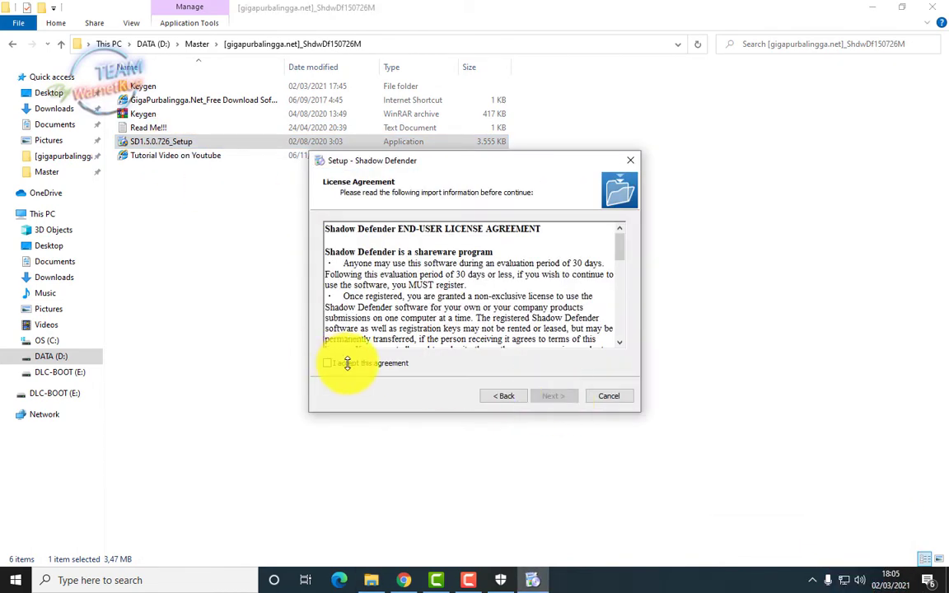
{"action": "left_click", "coordinate": [561, 396]}
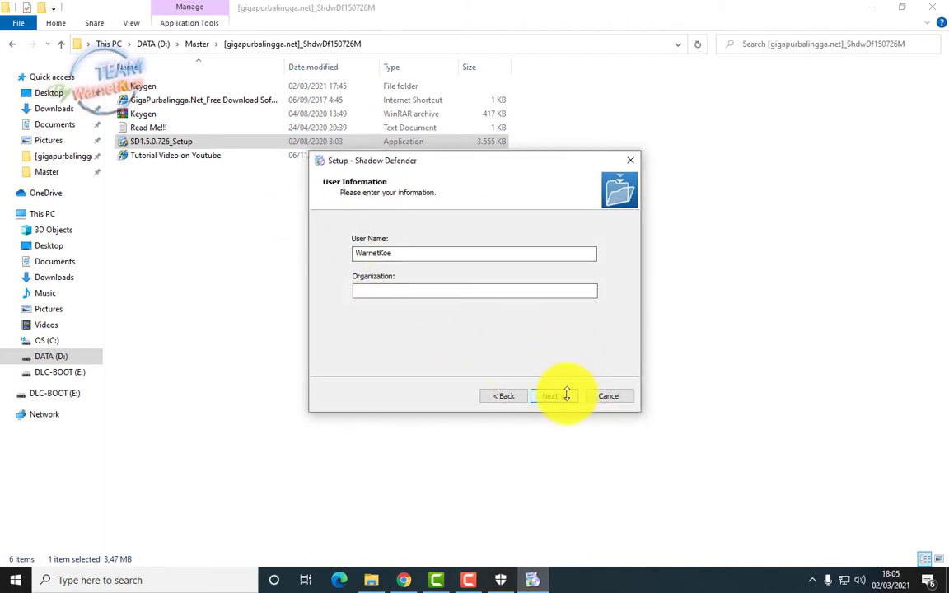
{"action": "left_click", "coordinate": [560, 395]}
{"action": "left_click", "coordinate": [876, 6]}
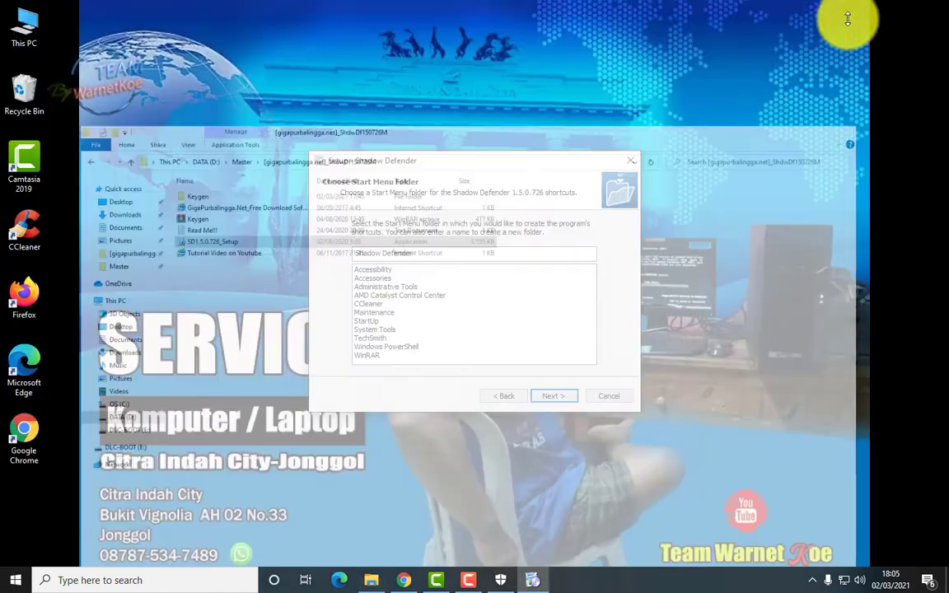
{"action": "left_click", "coordinate": [561, 396]}
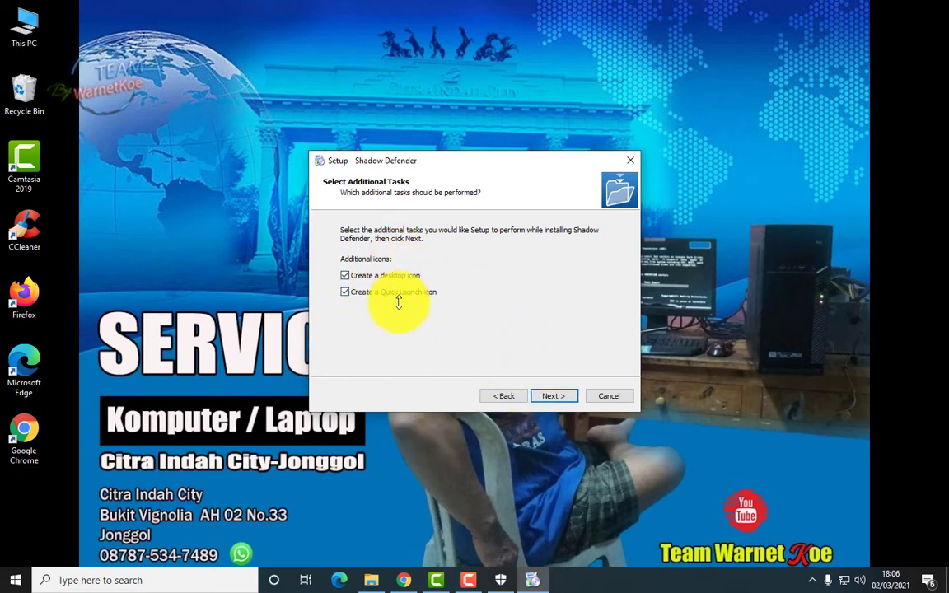
{"action": "left_click", "coordinate": [551, 393]}
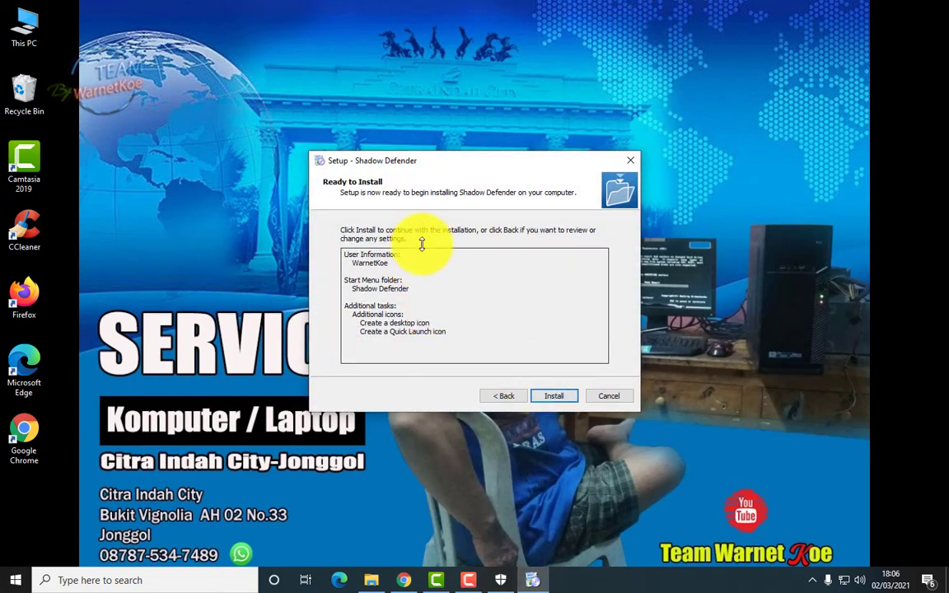
{"action": "left_click", "coordinate": [560, 397]}
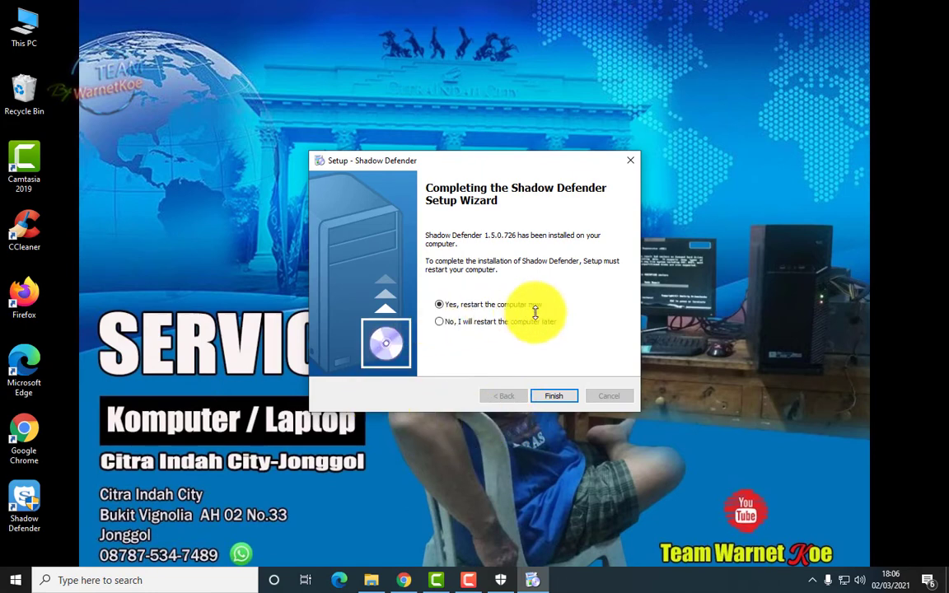
{"action": "left_click", "coordinate": [562, 396]}
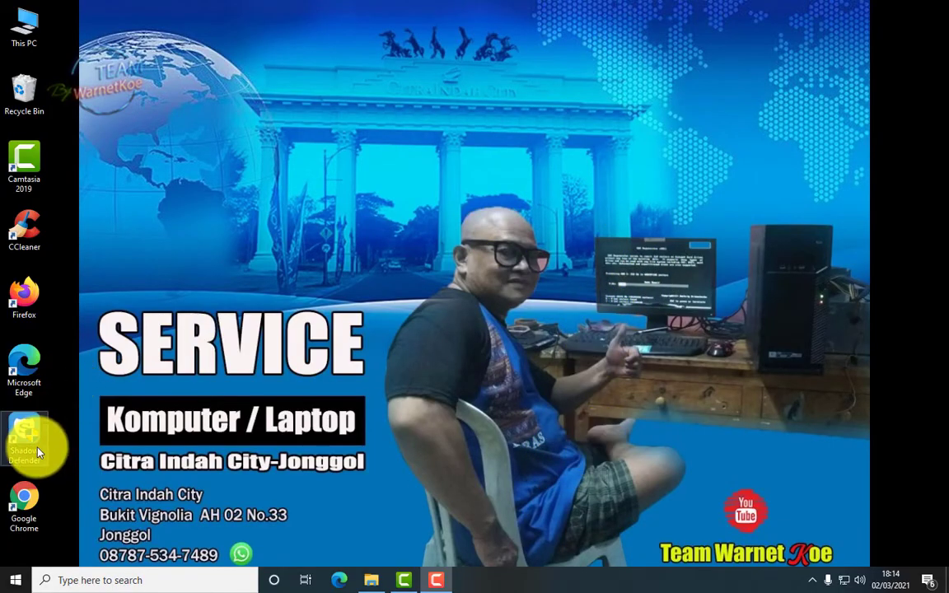
Open Shadow Defender from the tray, choose Register on the trial notice, and open the Keygen folder
{"action": "left_click", "coordinate": [812, 579]}
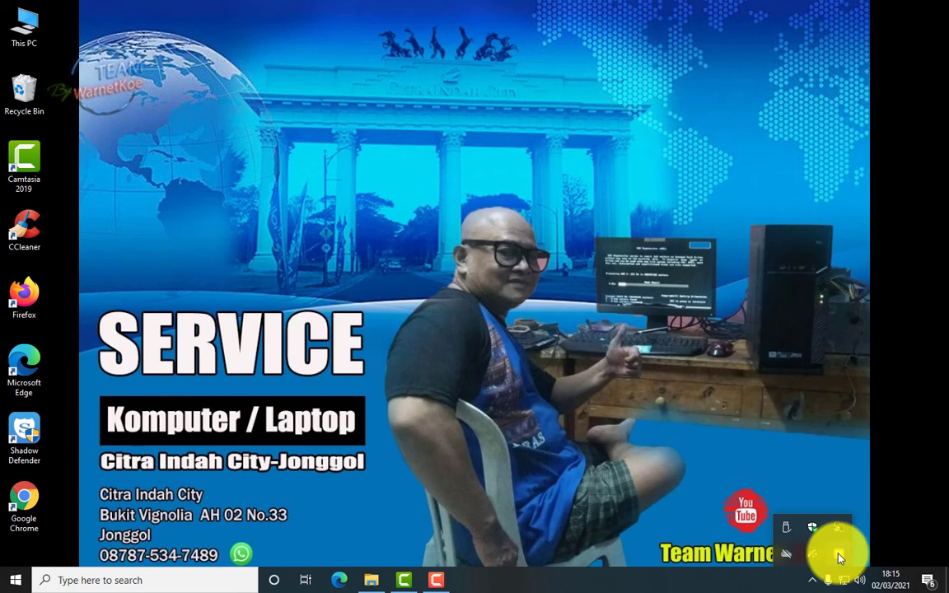
{"action": "left_click", "coordinate": [839, 558]}
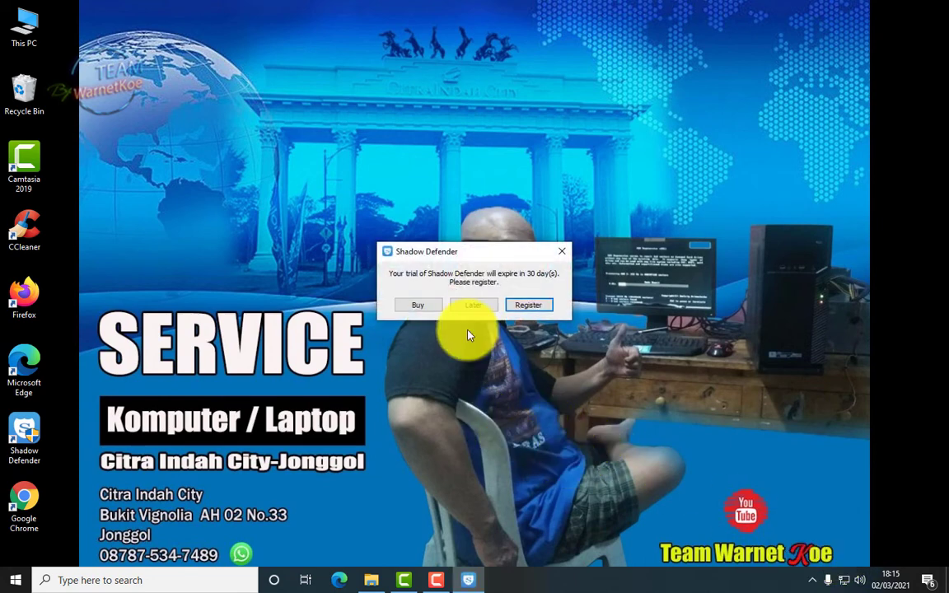
{"action": "left_click_drag", "start_coordinate": [486, 259], "coordinate": [715, 315]}
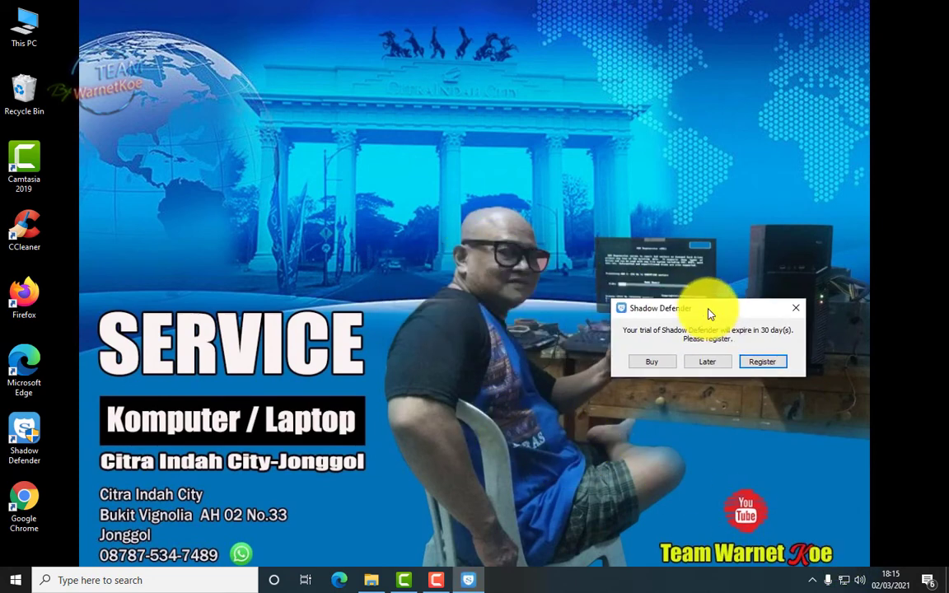
{"action": "left_click", "coordinate": [764, 364]}
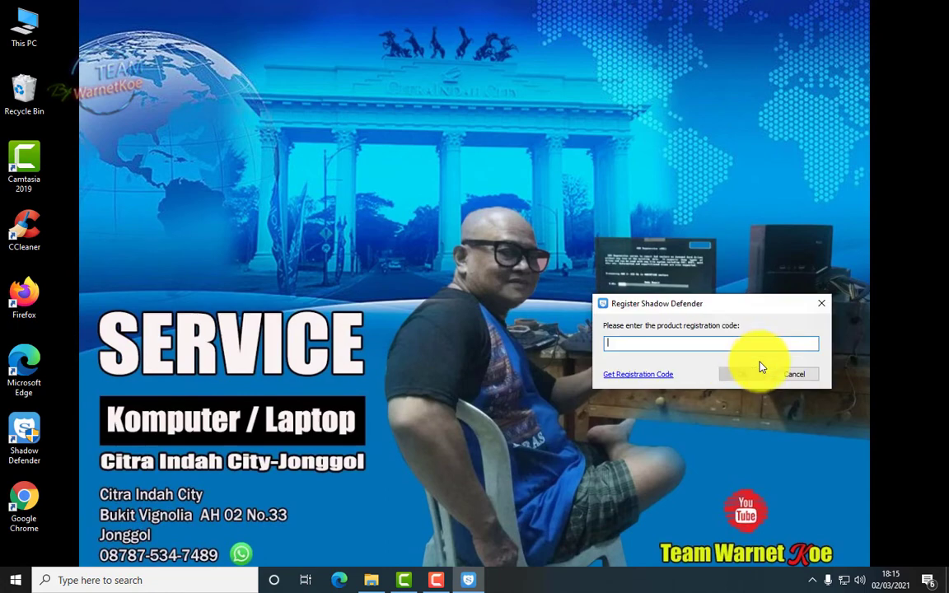
{"action": "left_click", "coordinate": [370, 578]}
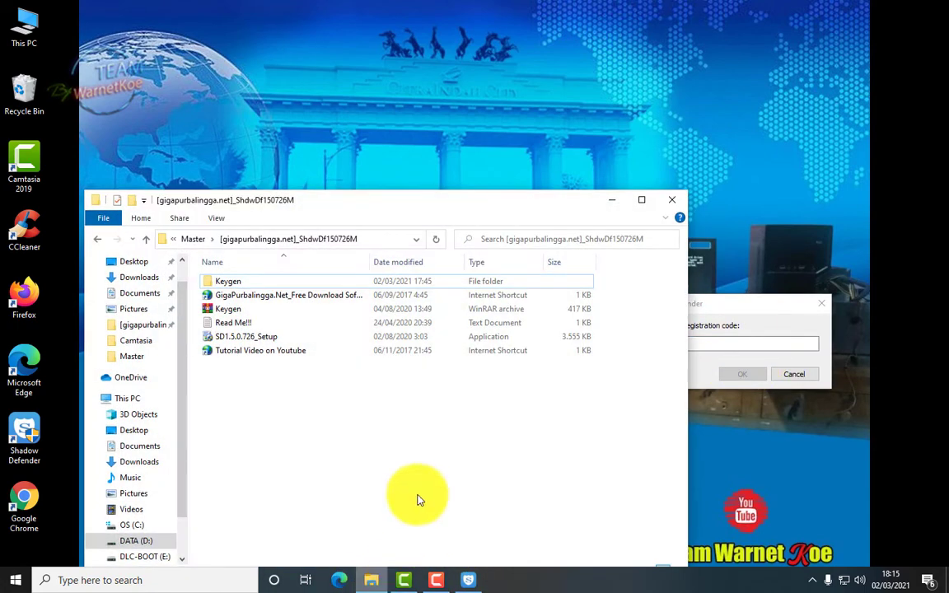
{"action": "double_click", "coordinate": [242, 284]}
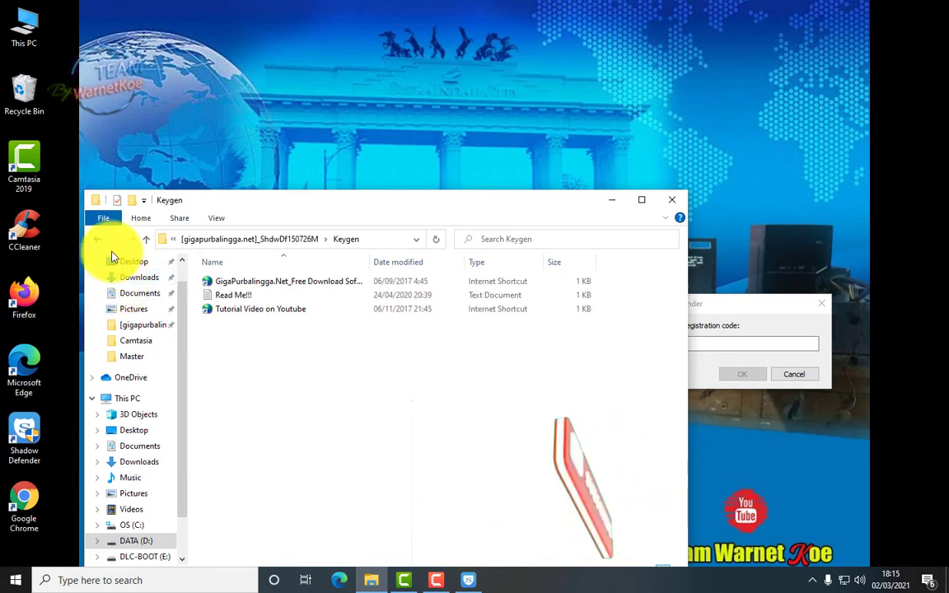
Extract Keygen.rar into the Keygen folder with WinRAR and run keygen from Keygen\Keygen
{"action": "left_click", "coordinate": [97, 238]}
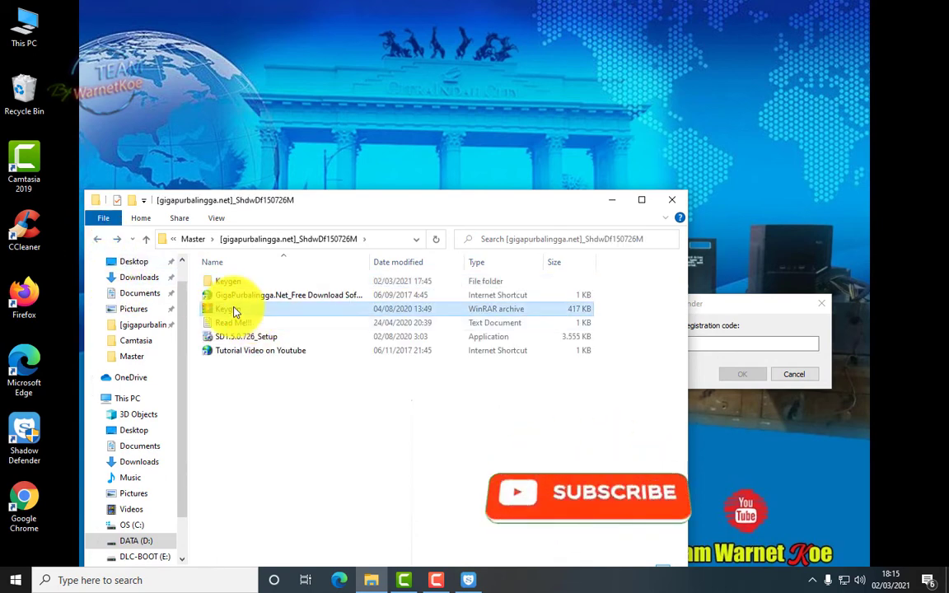
{"action": "double_click", "coordinate": [235, 309]}
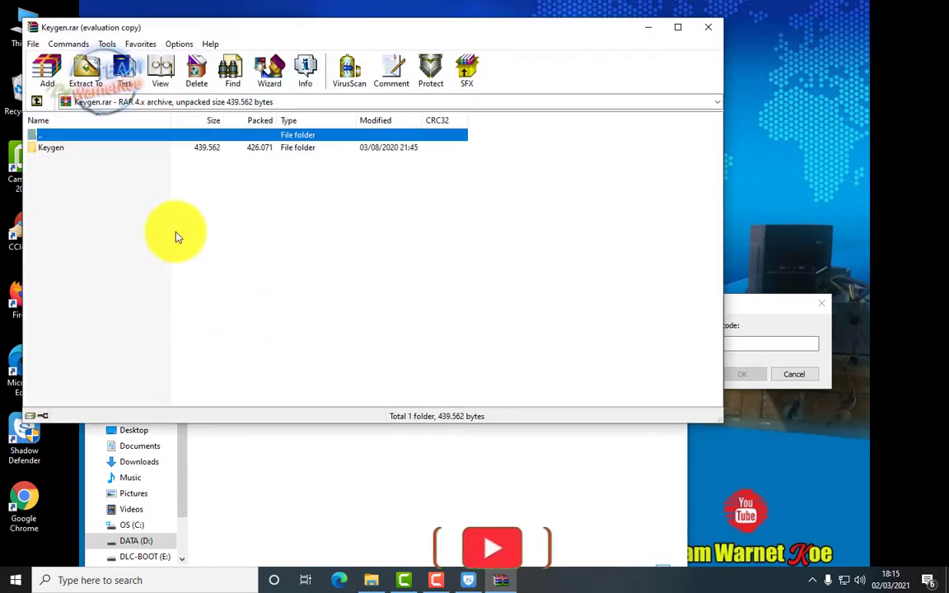
{"action": "left_click", "coordinate": [85, 70]}
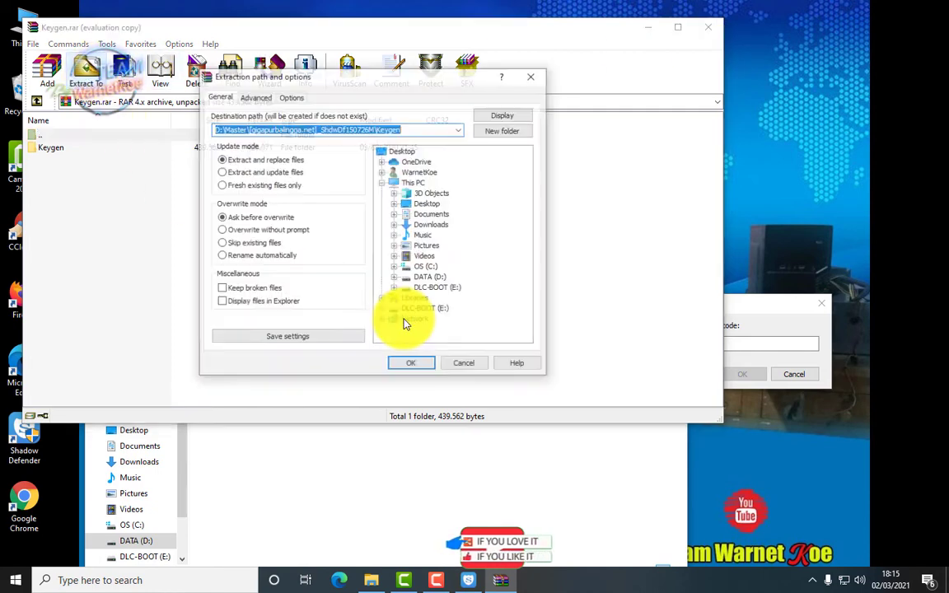
{"action": "left_click", "coordinate": [415, 368]}
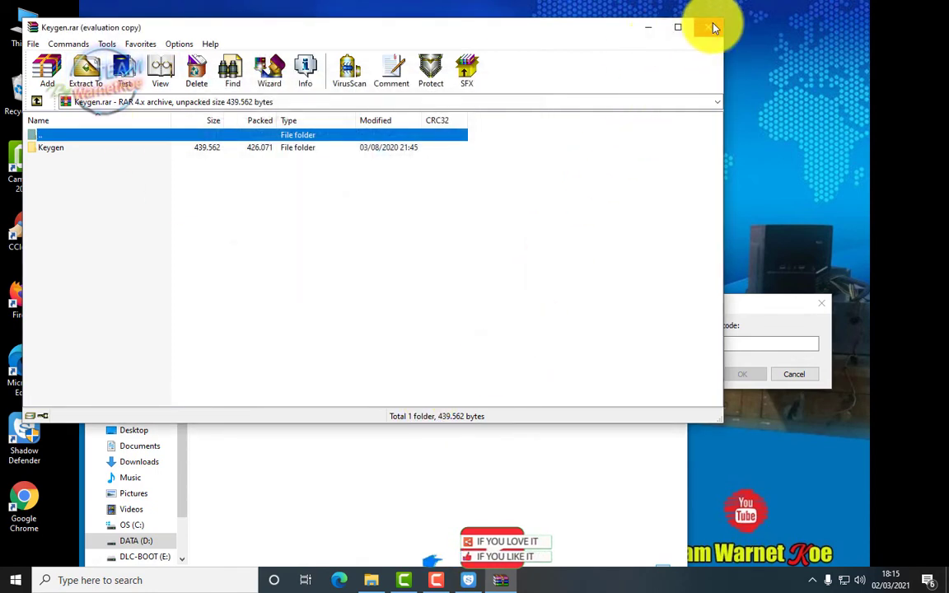
{"action": "left_click", "coordinate": [707, 27]}
{"action": "double_click", "coordinate": [228, 280]}
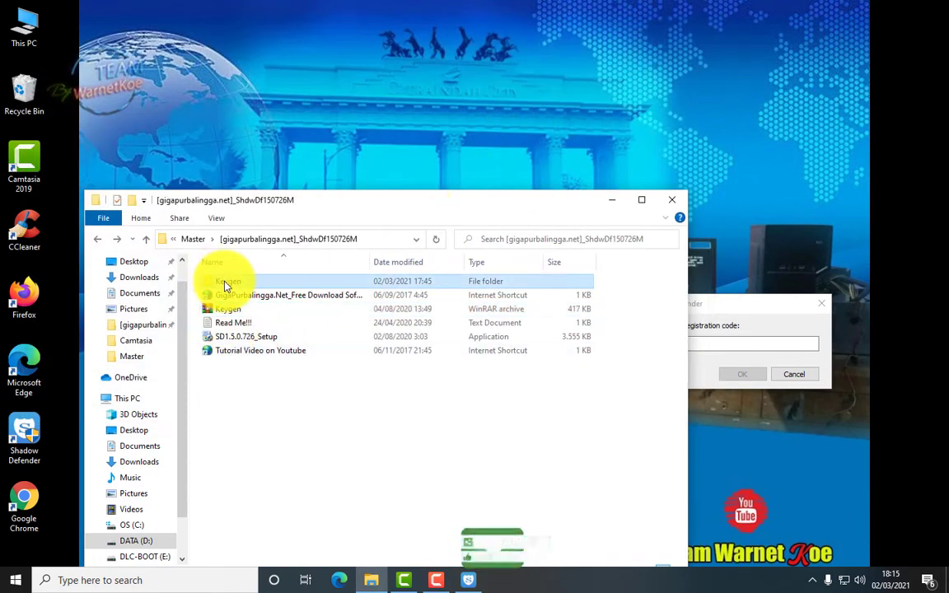
{"action": "double_click", "coordinate": [232, 280]}
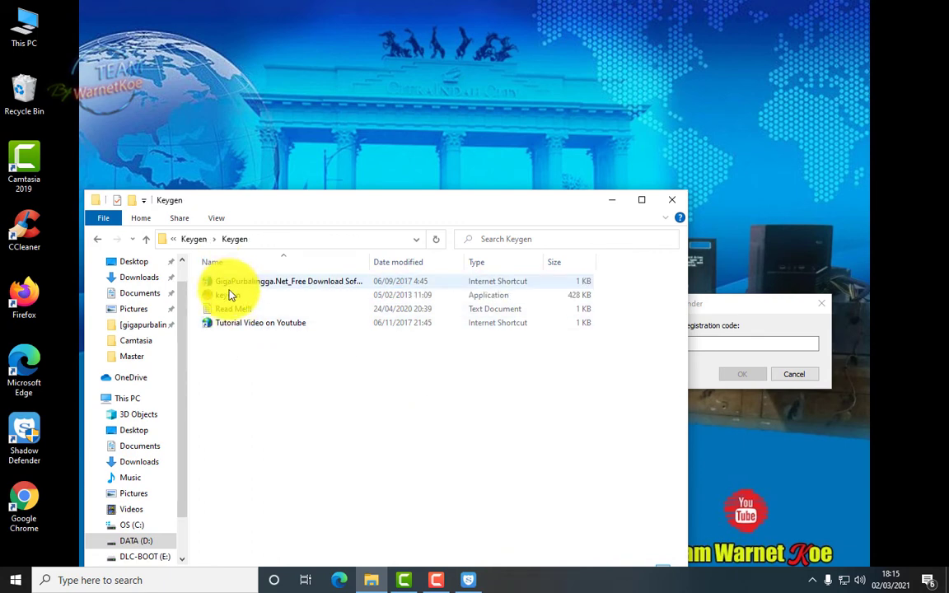
{"action": "double_click", "coordinate": [238, 297]}
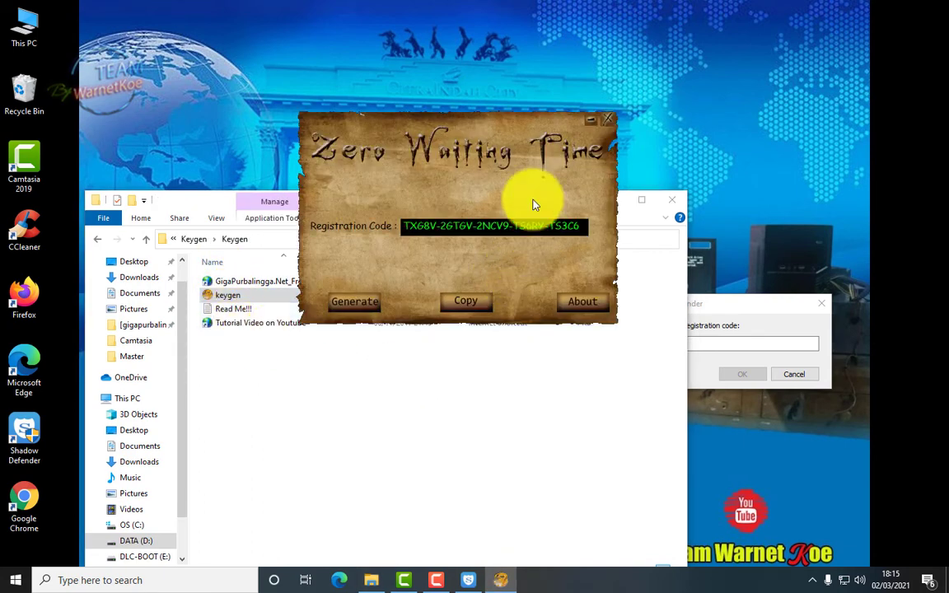
Generate and copy a keygen code, paste it into Shadow Defender's registration field, submit, and close keygen
{"action": "left_click_drag", "start_coordinate": [498, 128], "coordinate": [373, 95]}
{"action": "left_click", "coordinate": [613, 203]}
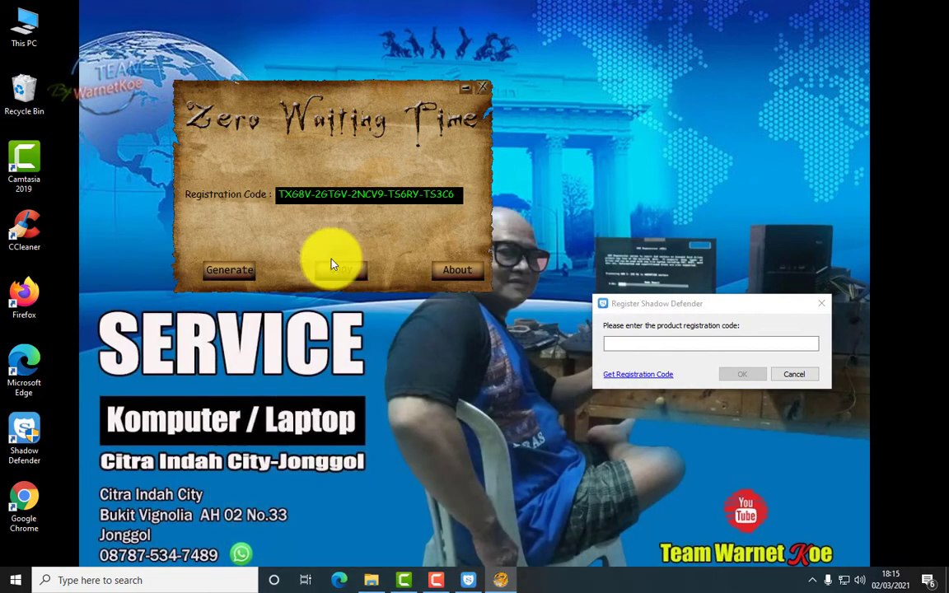
{"action": "left_click", "coordinate": [244, 280]}
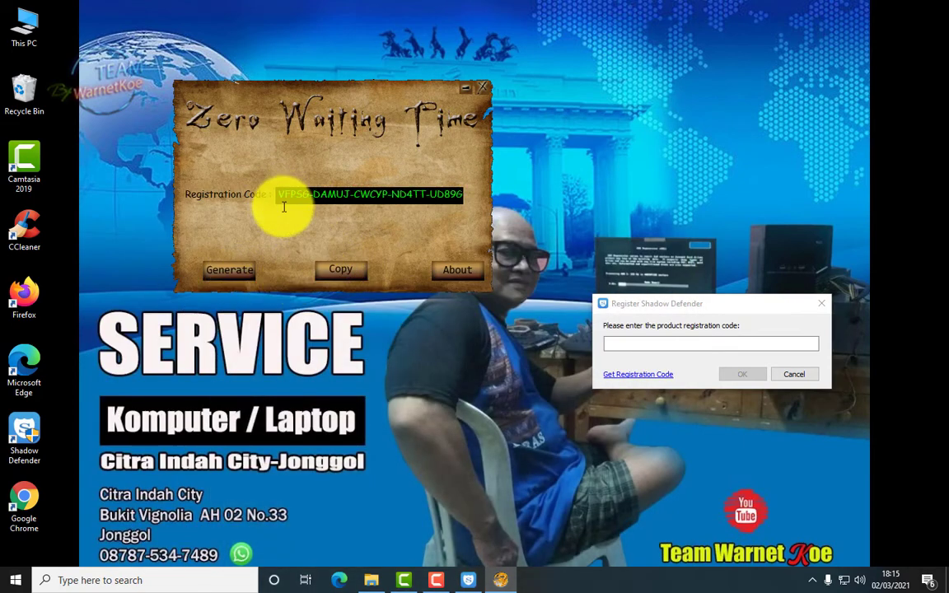
{"action": "left_click", "coordinate": [346, 272]}
{"action": "left_click", "coordinate": [633, 344]}
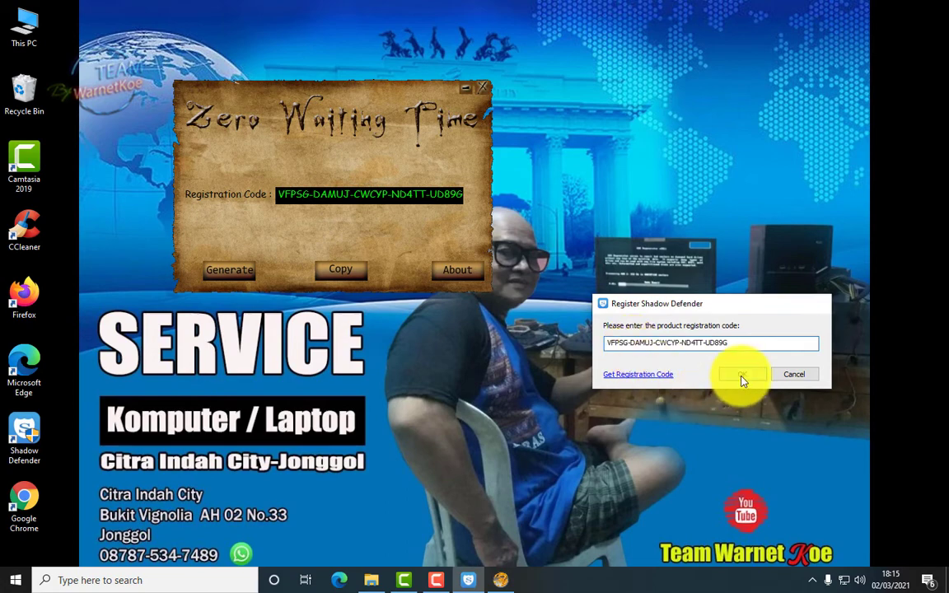
{"action": "left_click", "coordinate": [742, 376]}
{"action": "left_click", "coordinate": [387, 92]}
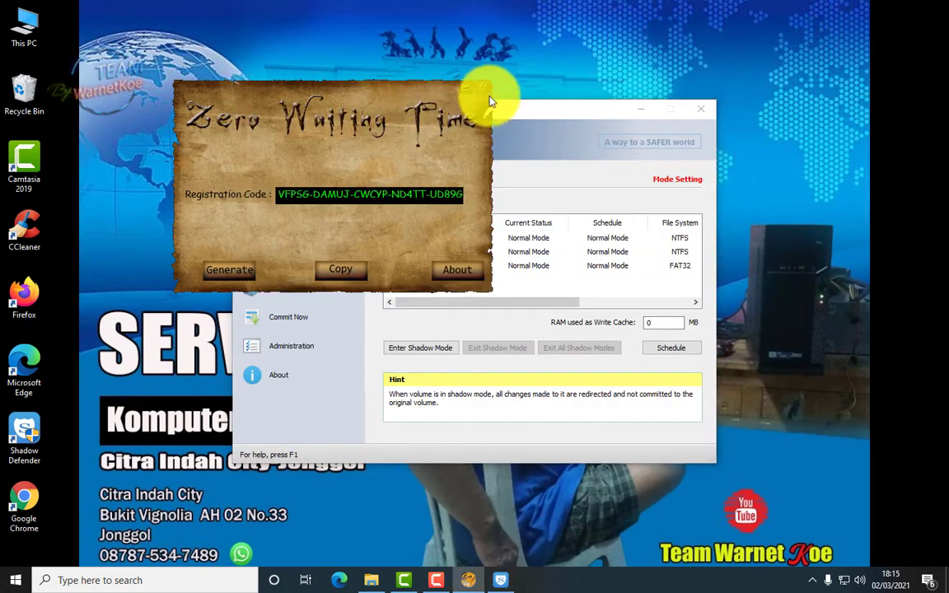
{"action": "left_click", "coordinate": [486, 89]}
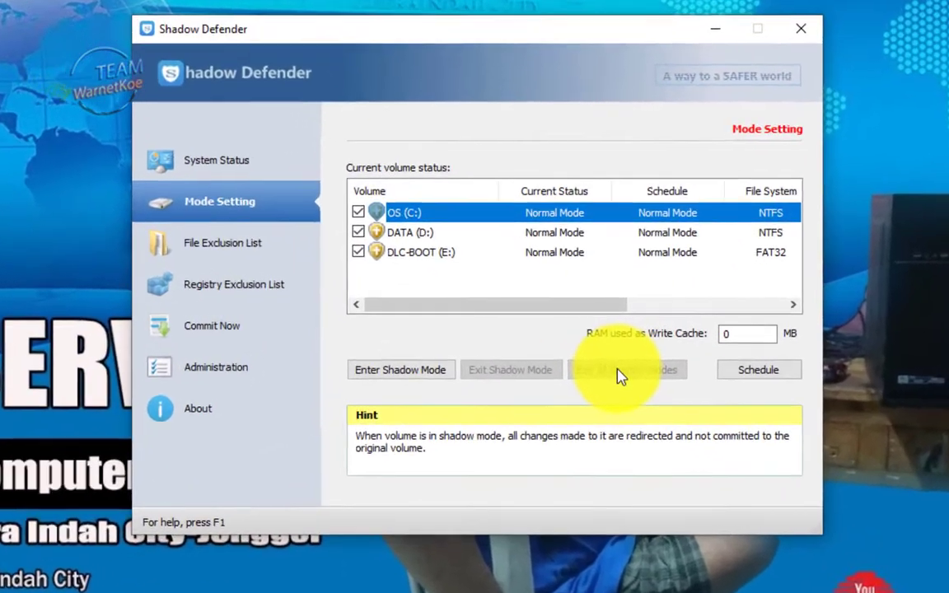
View System Status, then untick DATA (D:) and DLC-BOOT (E:) in Mode Setting, leaving OS (C:)
{"action": "left_click", "coordinate": [207, 162]}
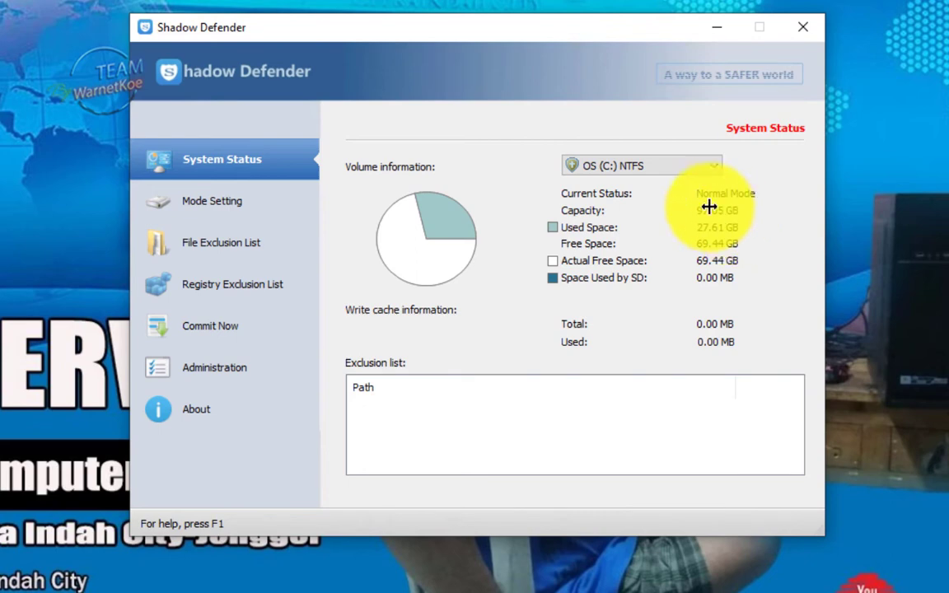
{"action": "left_click", "coordinate": [280, 198]}
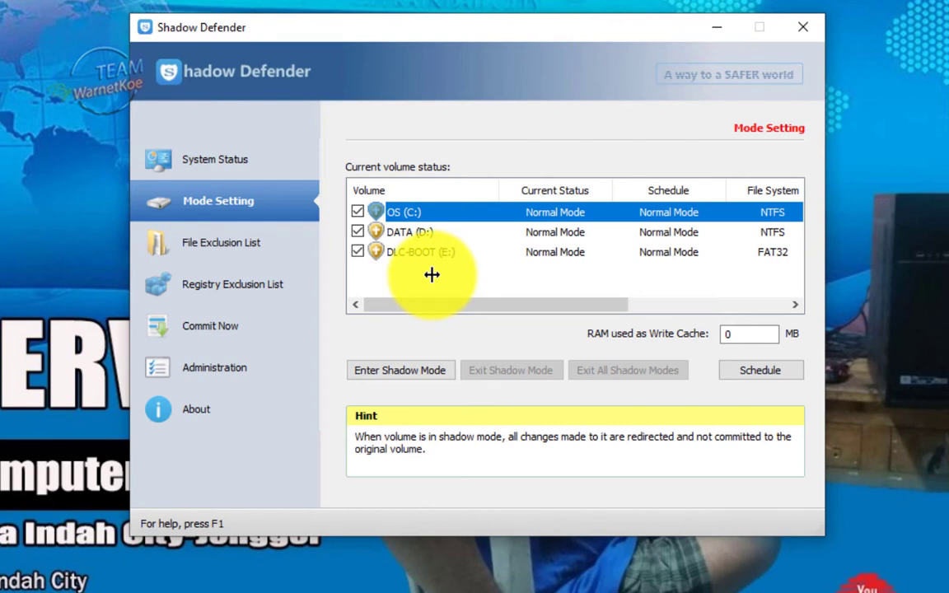
{"action": "left_click", "coordinate": [358, 236]}
{"action": "left_click", "coordinate": [355, 253]}
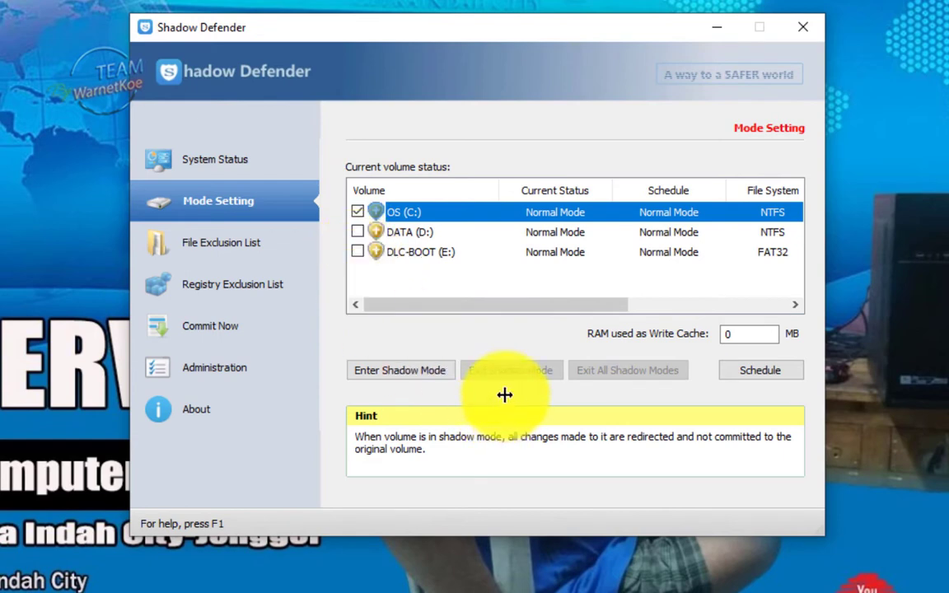
{"action": "left_click", "coordinate": [359, 235]}
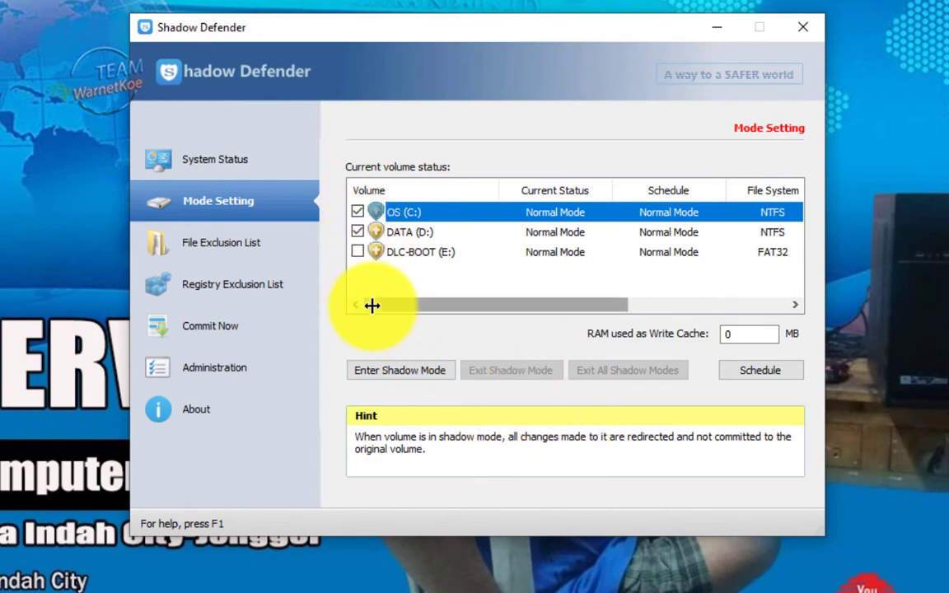
{"action": "left_click", "coordinate": [359, 232]}
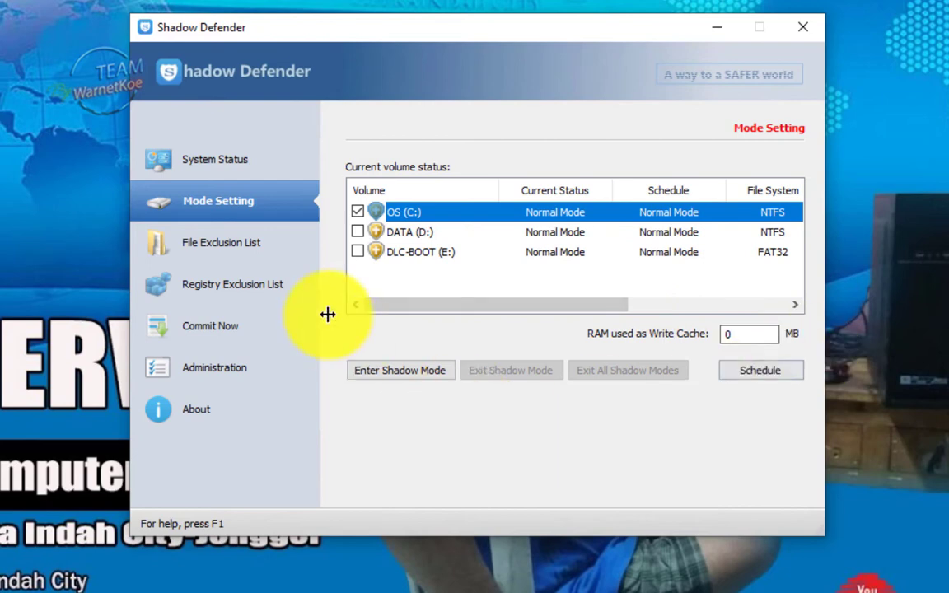
Add the Documents folder to Shadow Defender's File Exclusion List
{"action": "left_click", "coordinate": [263, 239]}
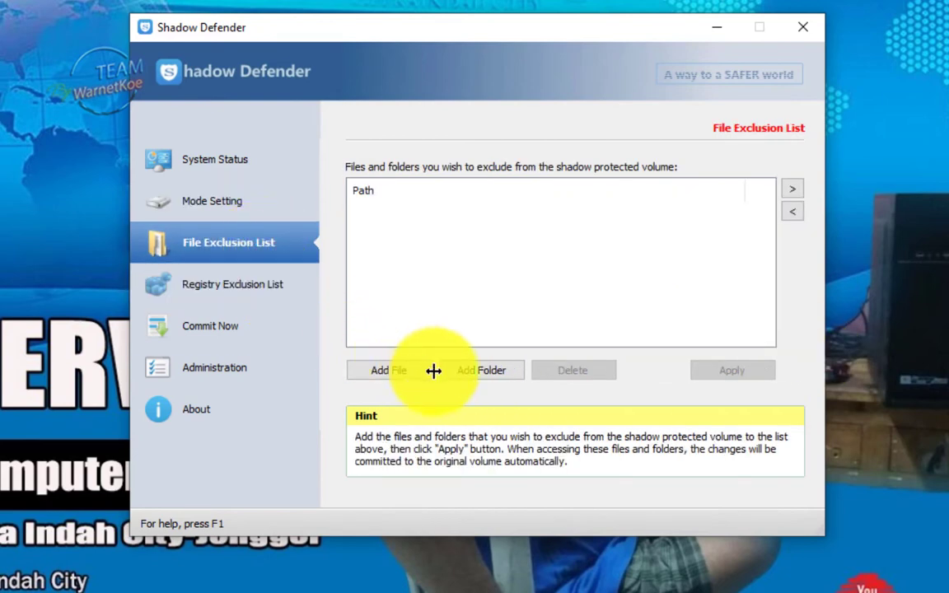
{"action": "left_click", "coordinate": [489, 374]}
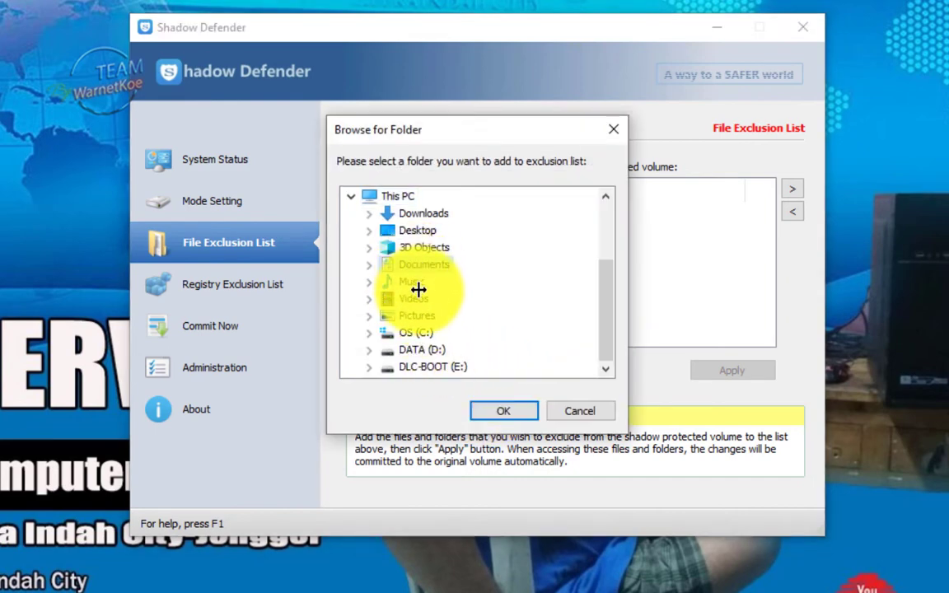
{"action": "left_click", "coordinate": [437, 214]}
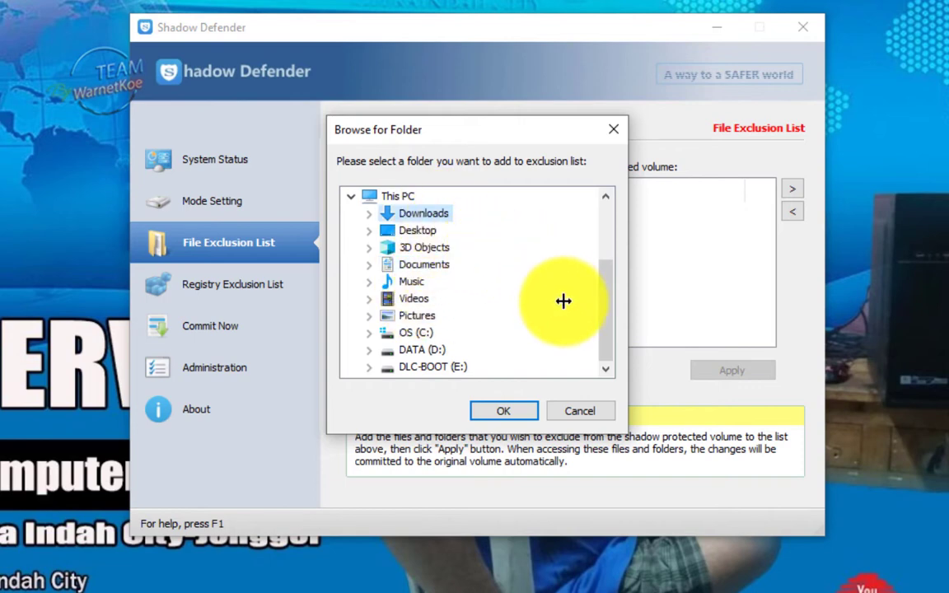
{"action": "left_click", "coordinate": [428, 266]}
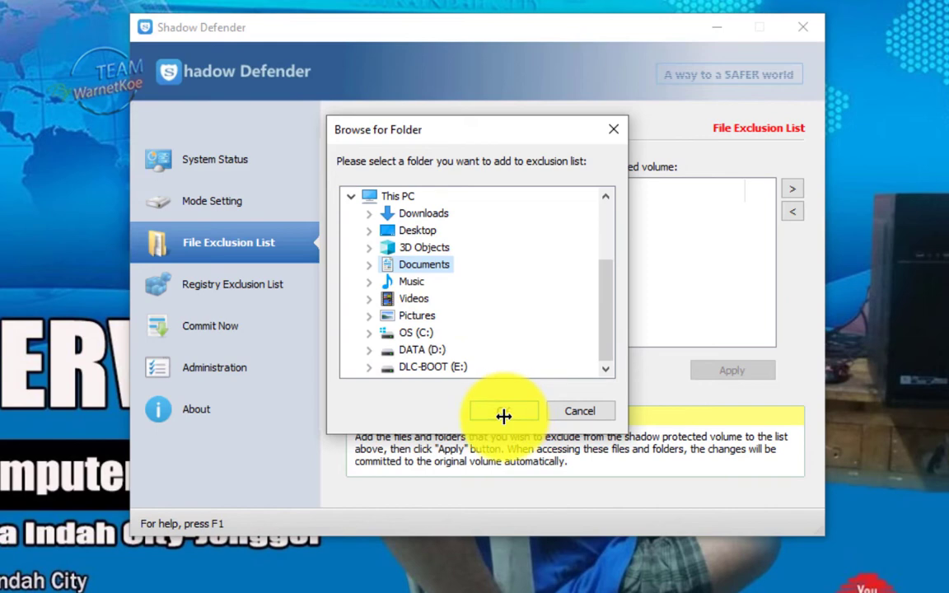
{"action": "left_click", "coordinate": [503, 411]}
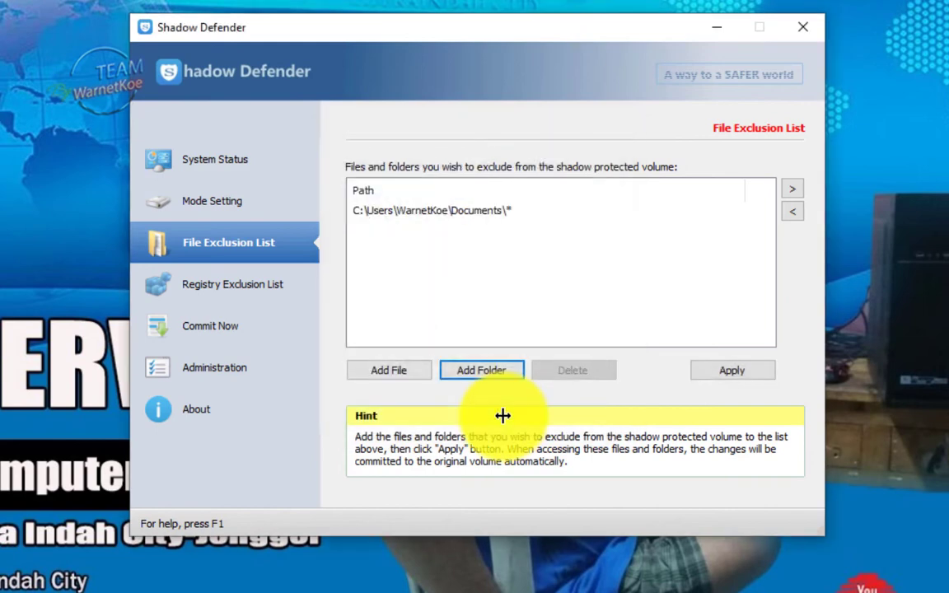
Apply the file exclusion change and switch to the Registry Exclusion List
{"action": "left_click", "coordinate": [735, 370]}
{"action": "left_click", "coordinate": [491, 329]}
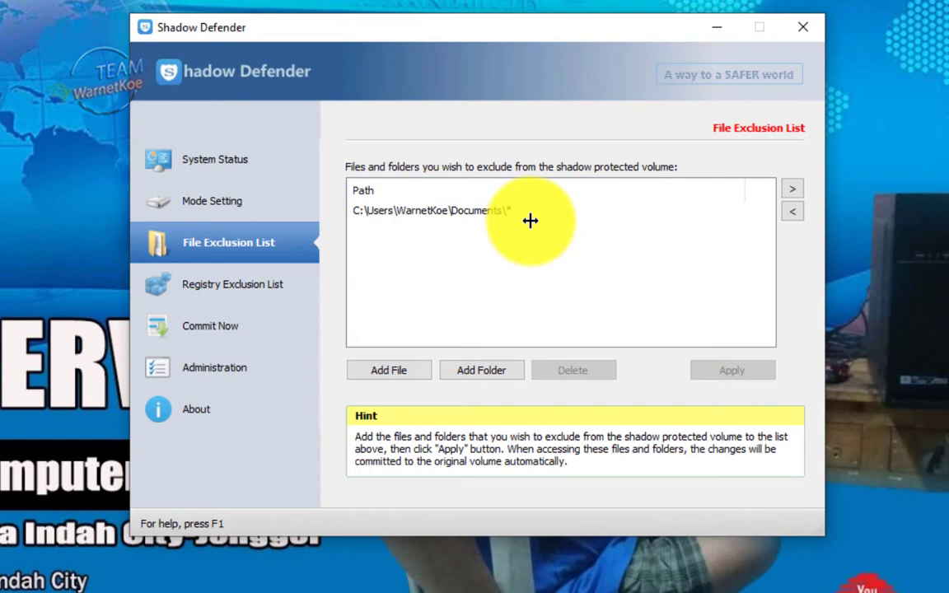
{"action": "left_click", "coordinate": [249, 288]}
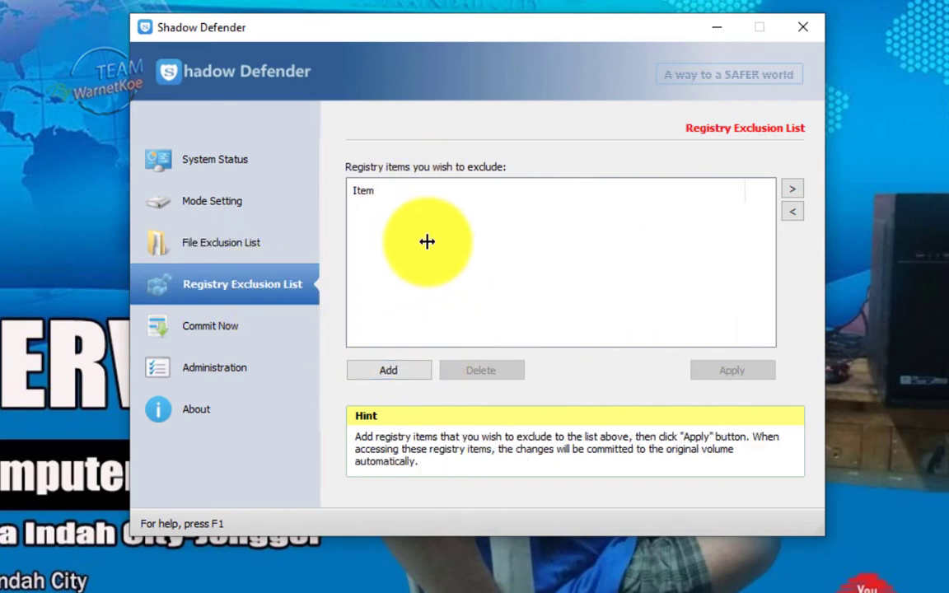
Cancel the registry item picker without adding entries, then go to Commit Now and Administration
{"action": "left_click", "coordinate": [388, 373]}
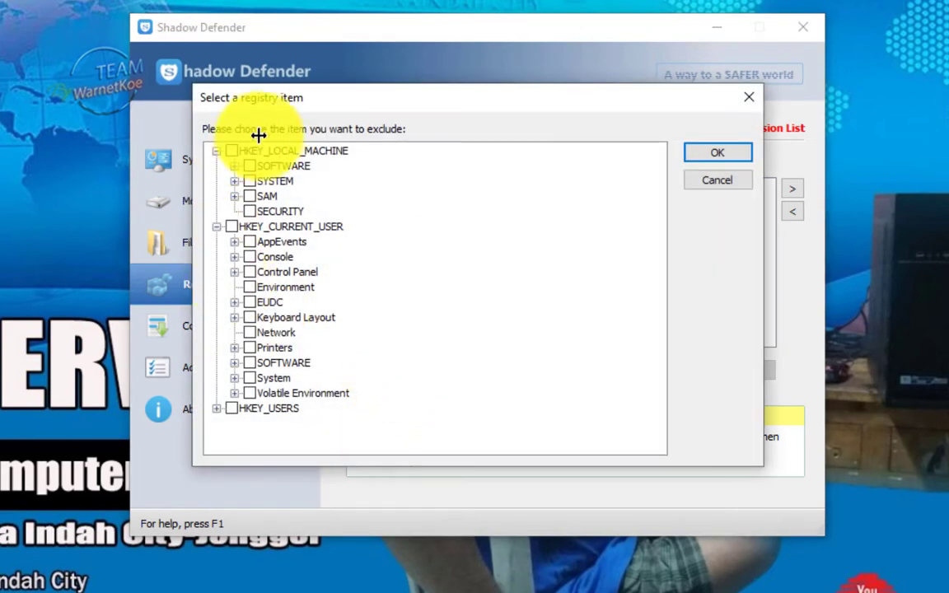
{"action": "left_click", "coordinate": [720, 183]}
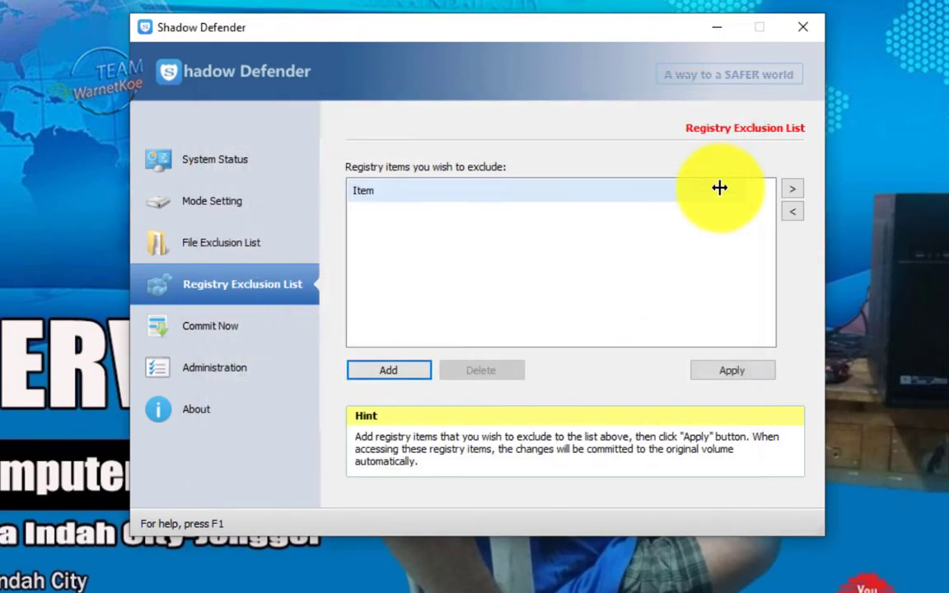
{"action": "left_click", "coordinate": [209, 329]}
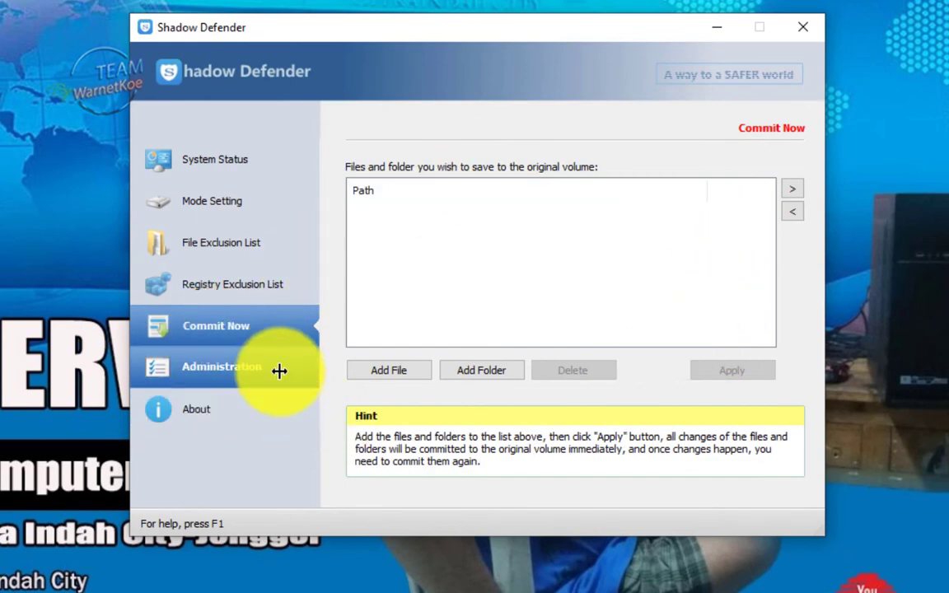
{"action": "left_click", "coordinate": [280, 372]}
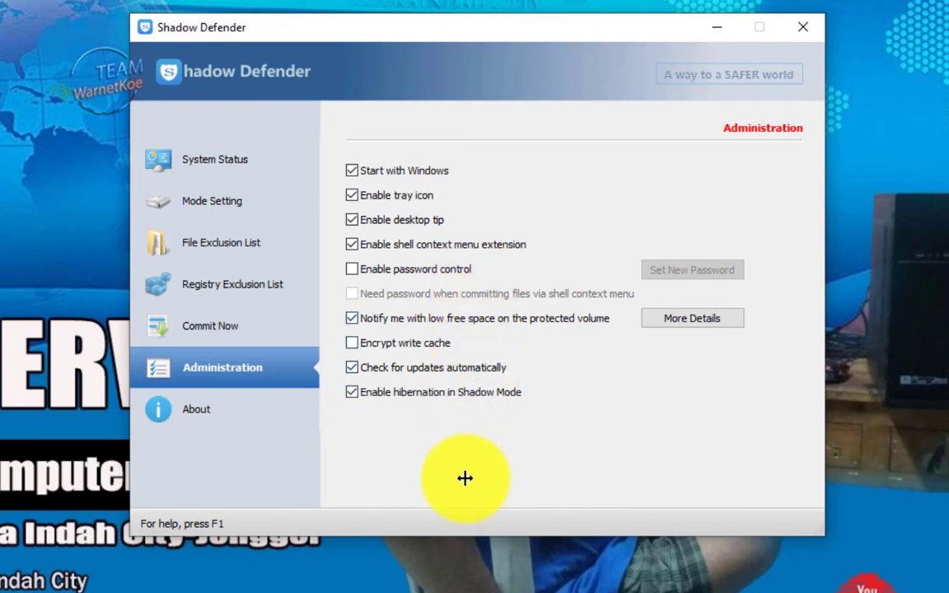
After viewing About, enable password control with a newly confirmed password and open Mode Setting
{"action": "left_click", "coordinate": [201, 413]}
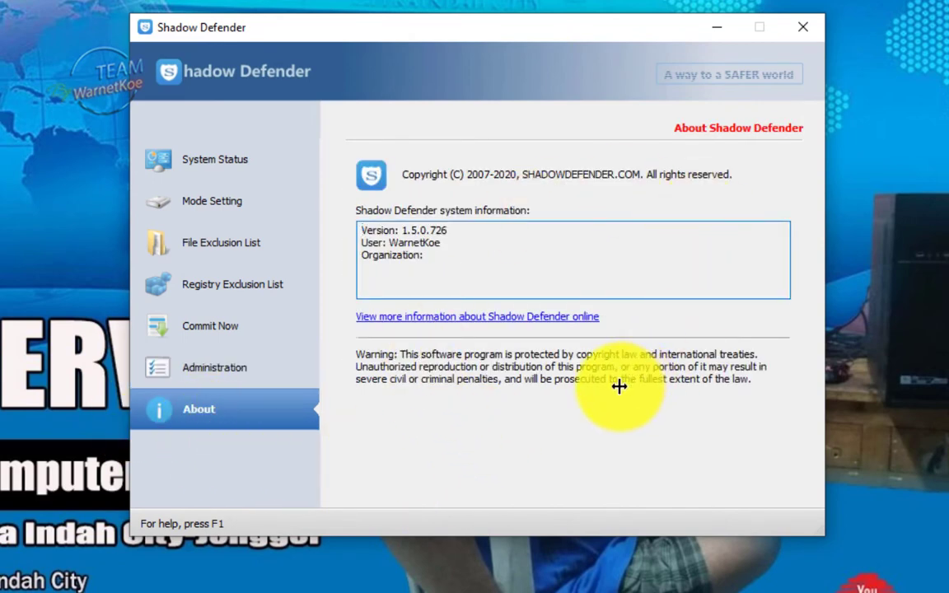
{"action": "left_click", "coordinate": [227, 375]}
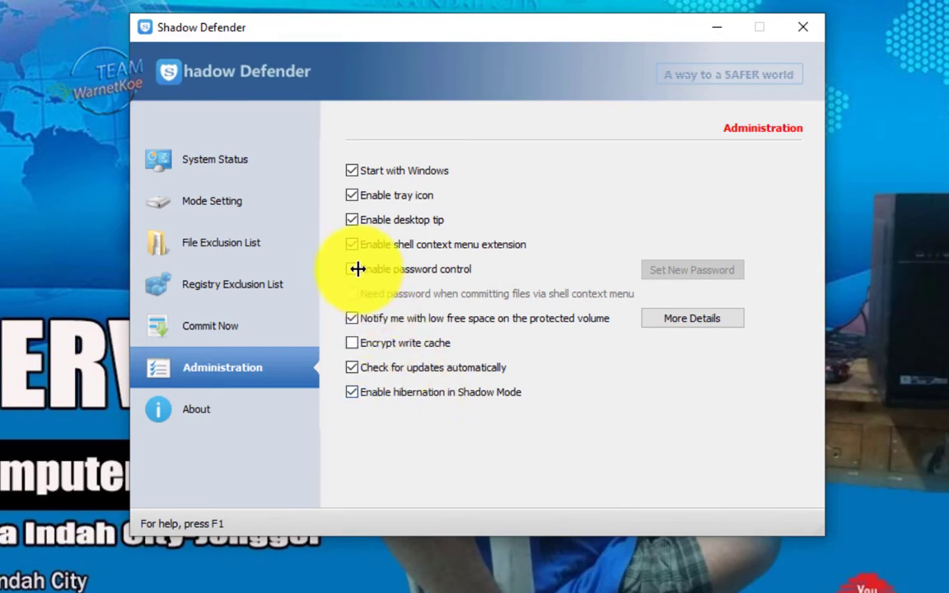
{"action": "left_click", "coordinate": [353, 269]}
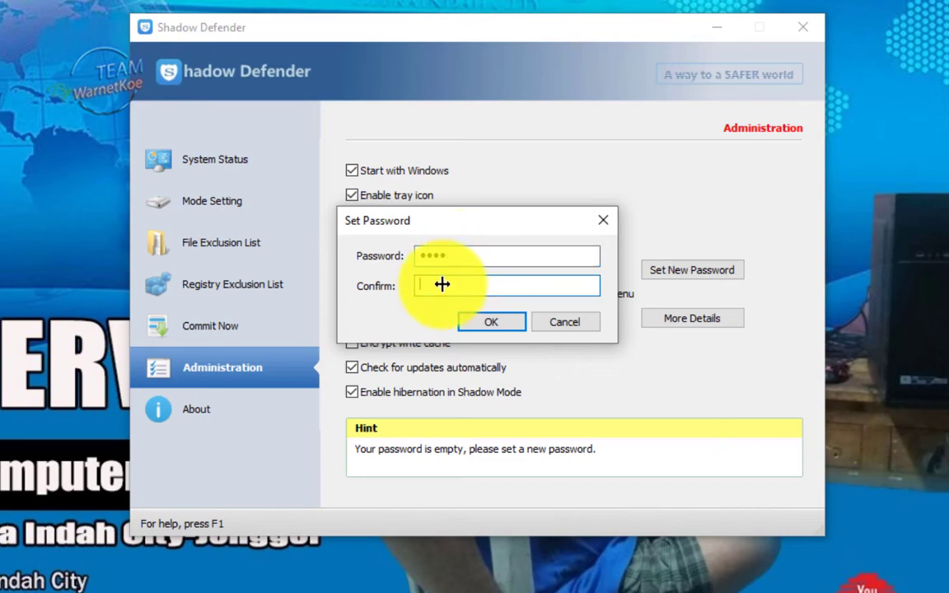
{"action": "left_click", "coordinate": [484, 324]}
{"action": "left_click", "coordinate": [552, 330]}
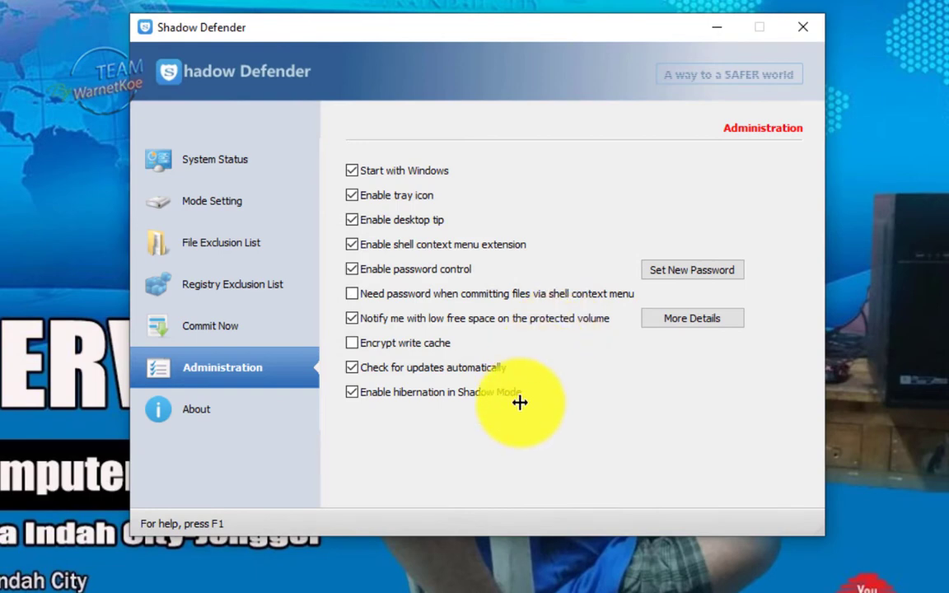
{"action": "left_click", "coordinate": [212, 204]}
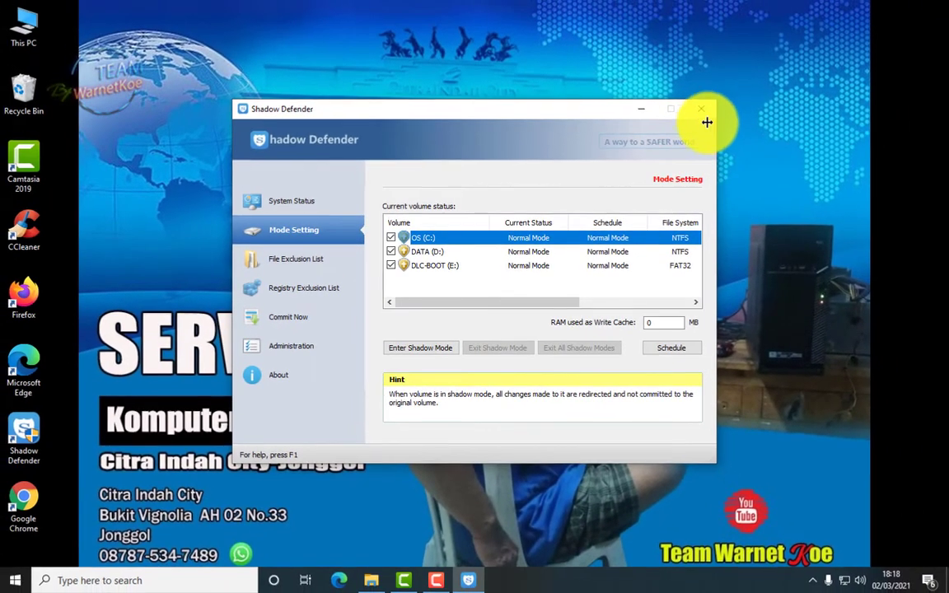
Close Shadow Defender, reopen it from the tray icon, and unlock it with the password
{"action": "left_click", "coordinate": [701, 110]}
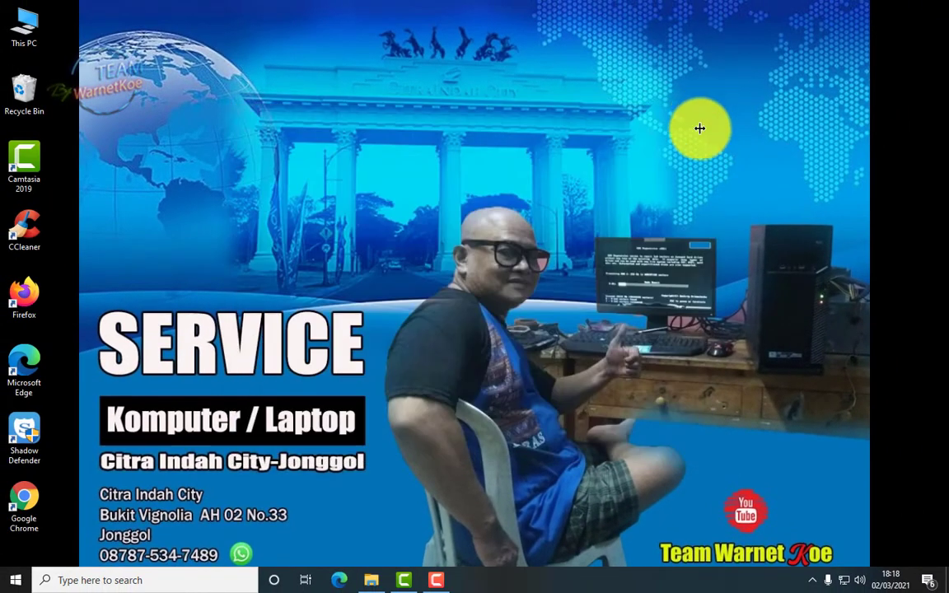
{"action": "left_click", "coordinate": [813, 580]}
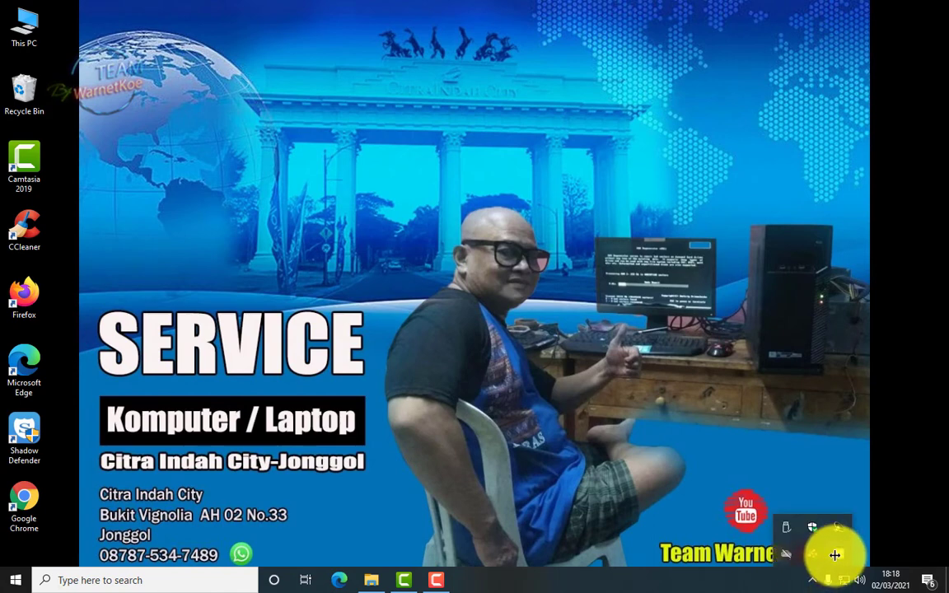
{"action": "double_click", "coordinate": [835, 554]}
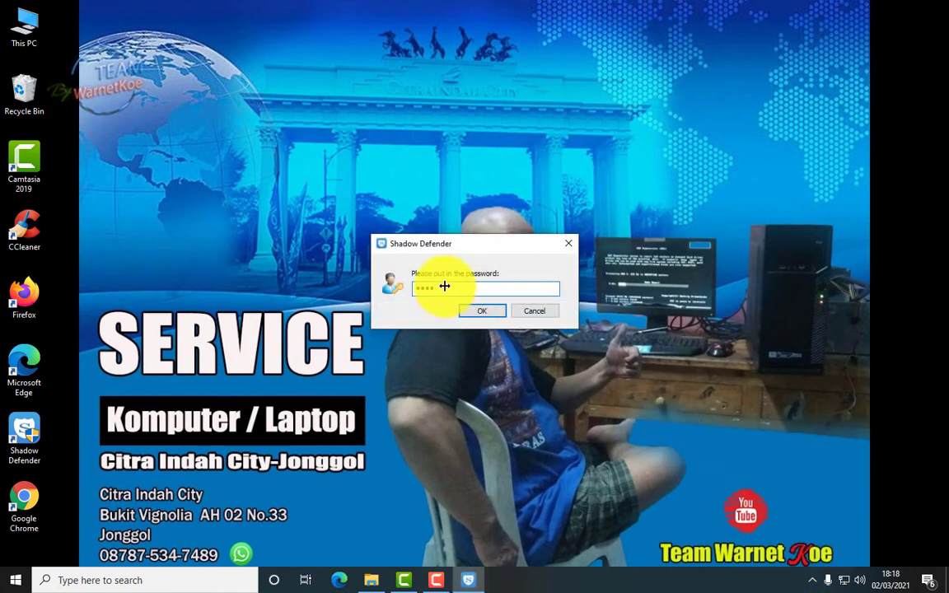
{"action": "left_click", "coordinate": [496, 311]}
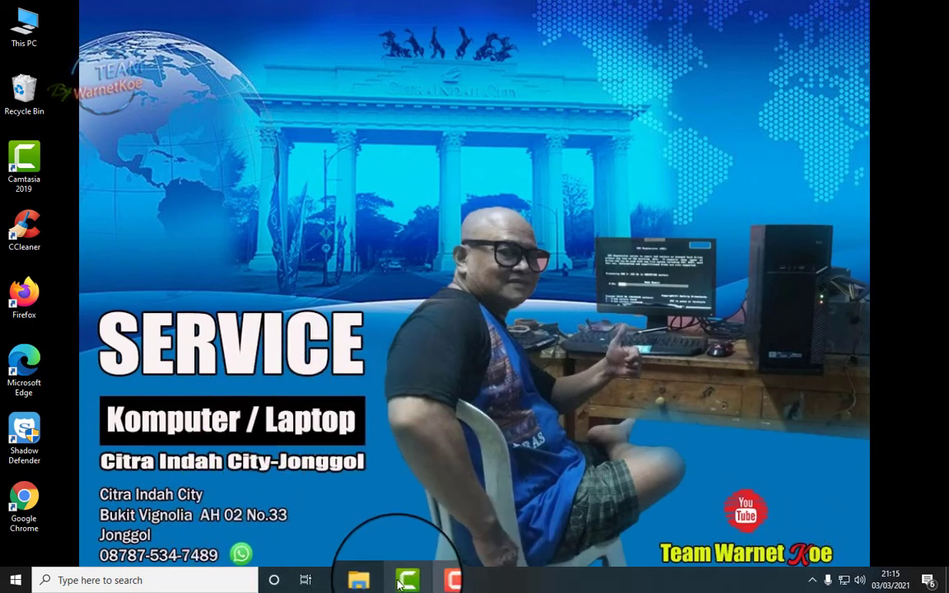
Reopen Shadow Defender from the tray and unlock it with the password
{"action": "left_click", "coordinate": [812, 583]}
{"action": "left_click", "coordinate": [812, 557]}
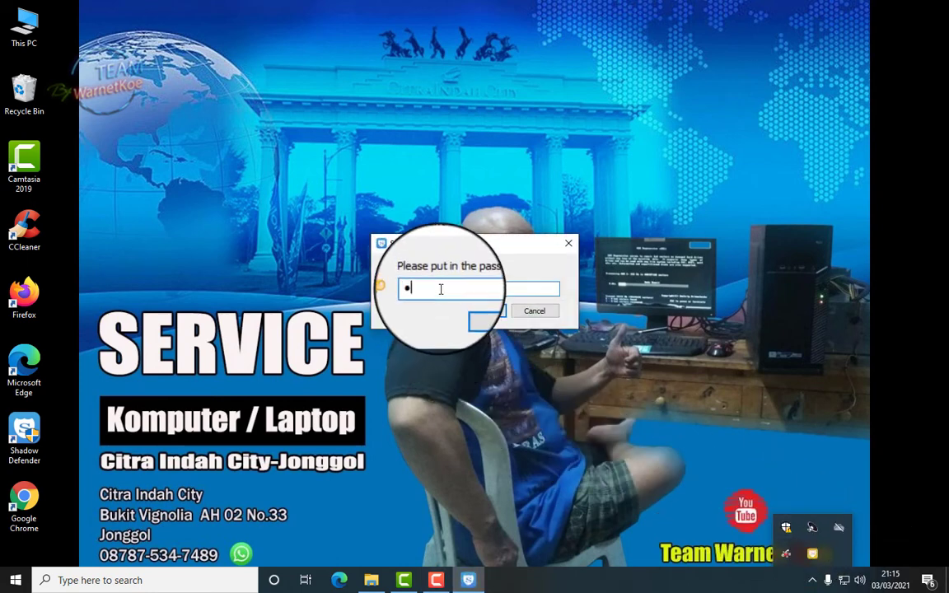
{"action": "left_click", "coordinate": [484, 313]}
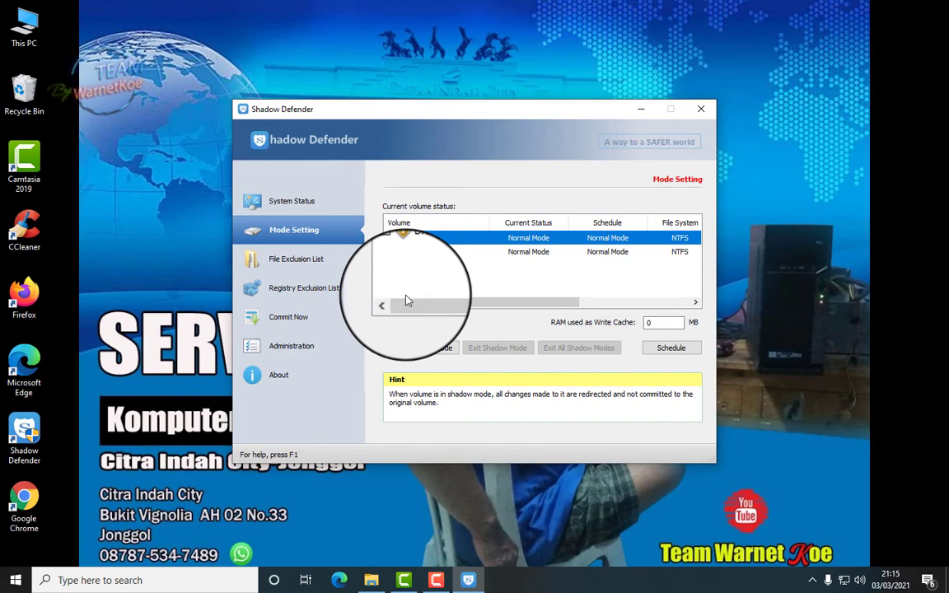
Put OS (C:) into Shadow Mode and close the Shadow Defender window
{"action": "left_click", "coordinate": [437, 351]}
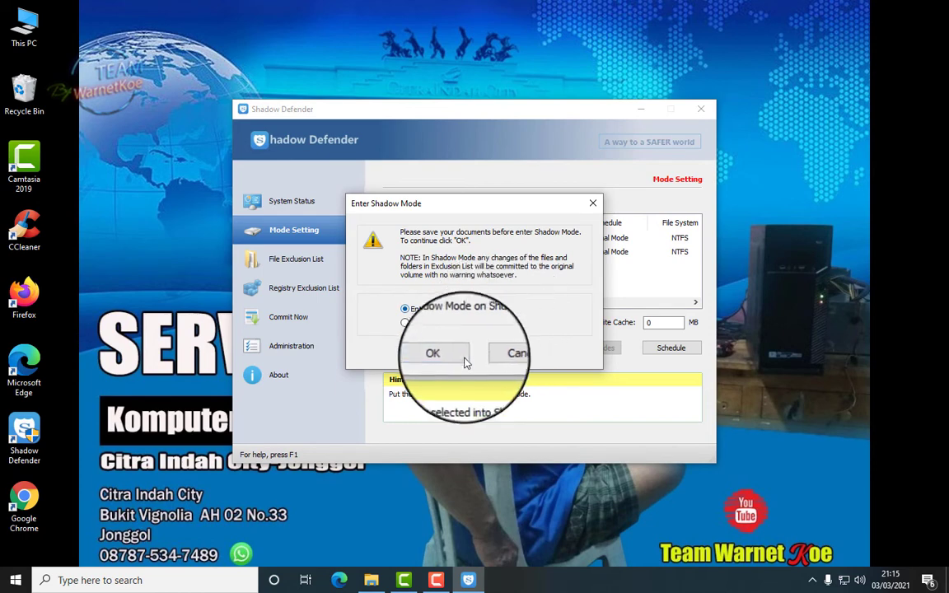
{"action": "left_click", "coordinate": [437, 353]}
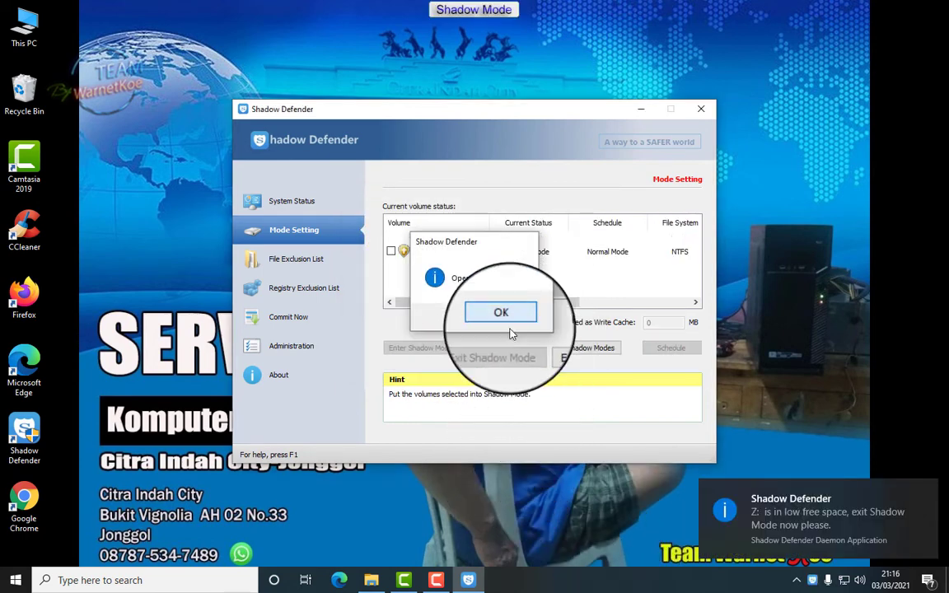
{"action": "left_click", "coordinate": [511, 324]}
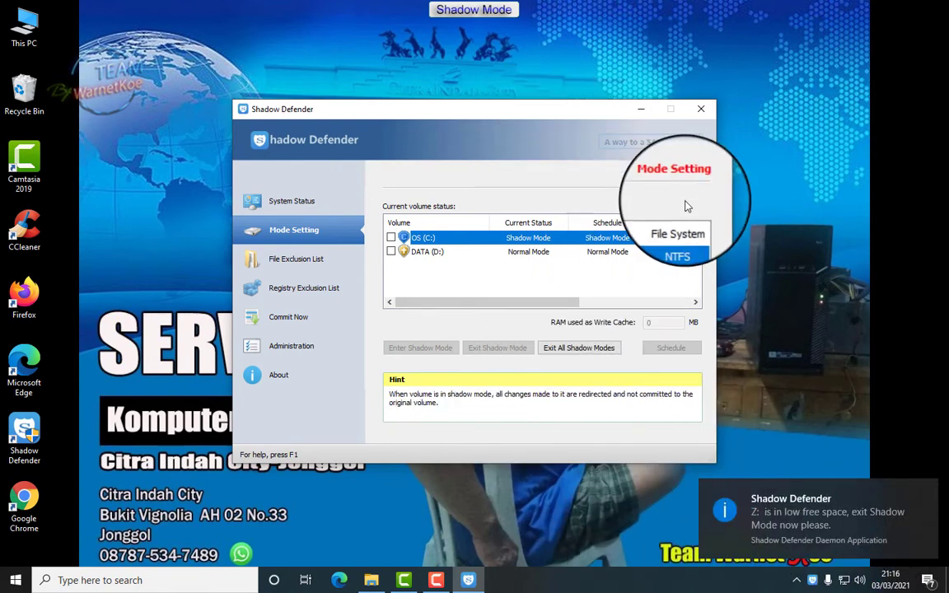
{"action": "left_click", "coordinate": [701, 109]}
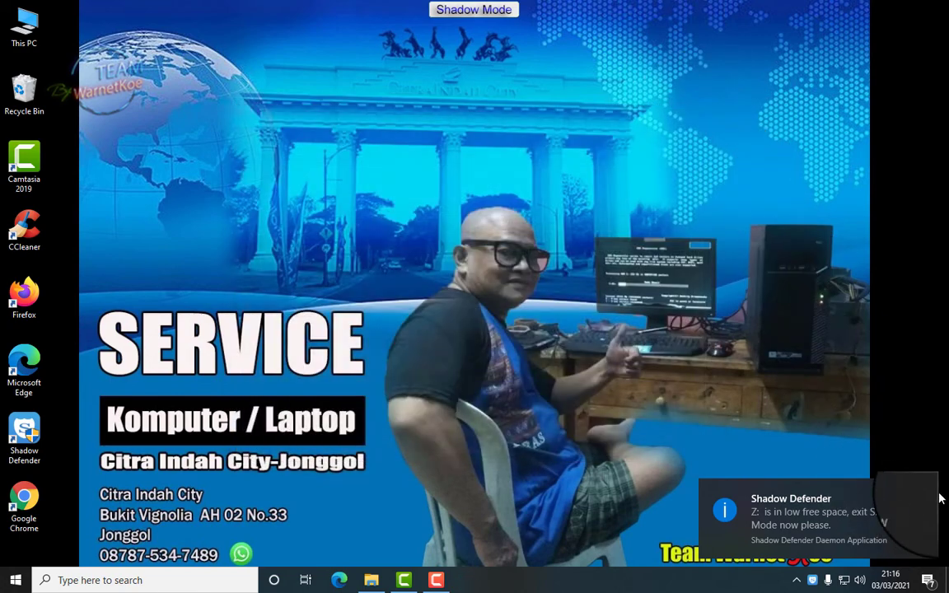
Dismiss the low free space notice and create New folder on the desktop
{"action": "left_click", "coordinate": [929, 496]}
{"action": "left_click", "coordinate": [813, 578]}
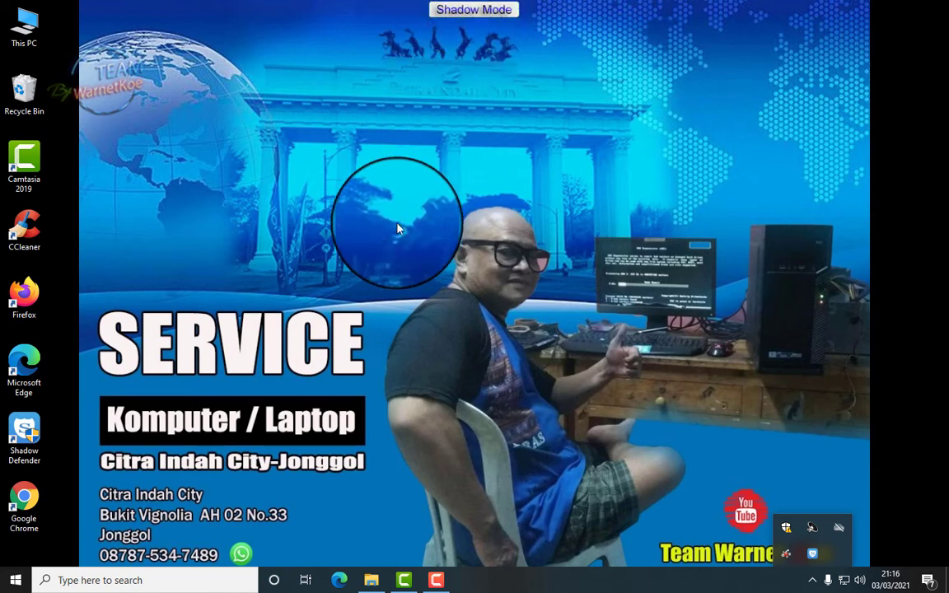
{"action": "right_click", "coordinate": [140, 259]}
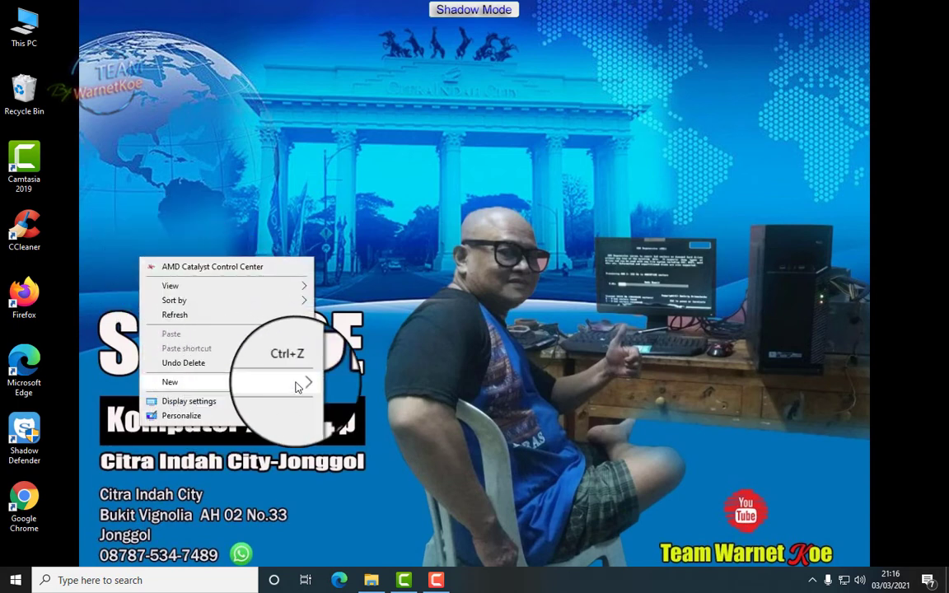
{"action": "mouse_move", "coordinate": [303, 386]}
{"action": "left_click", "coordinate": [345, 383]}
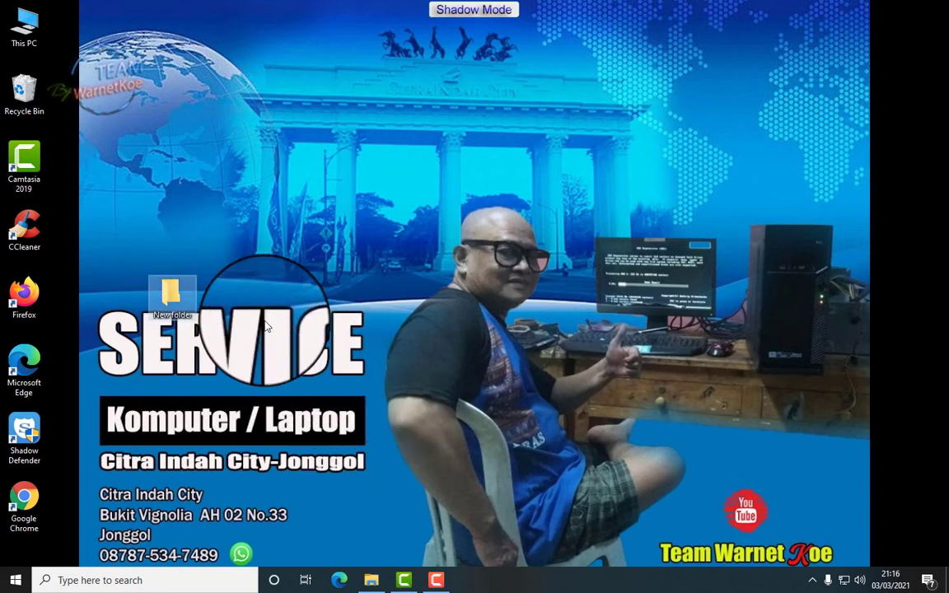
Create New folder (2) and drag both folders to the desktop's top centre
{"action": "left_click", "coordinate": [178, 176]}
{"action": "right_click", "coordinate": [178, 176]}
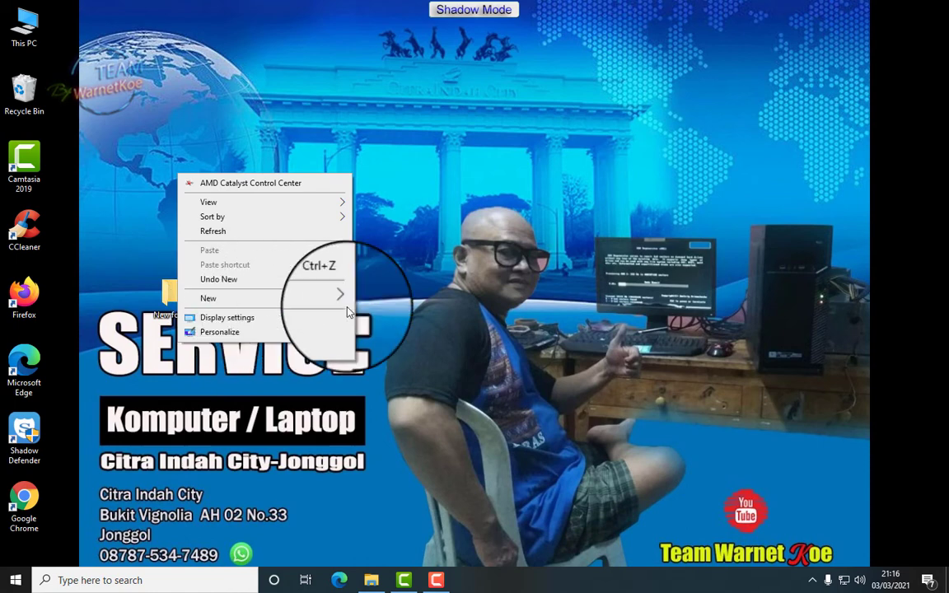
{"action": "left_click", "coordinate": [369, 299]}
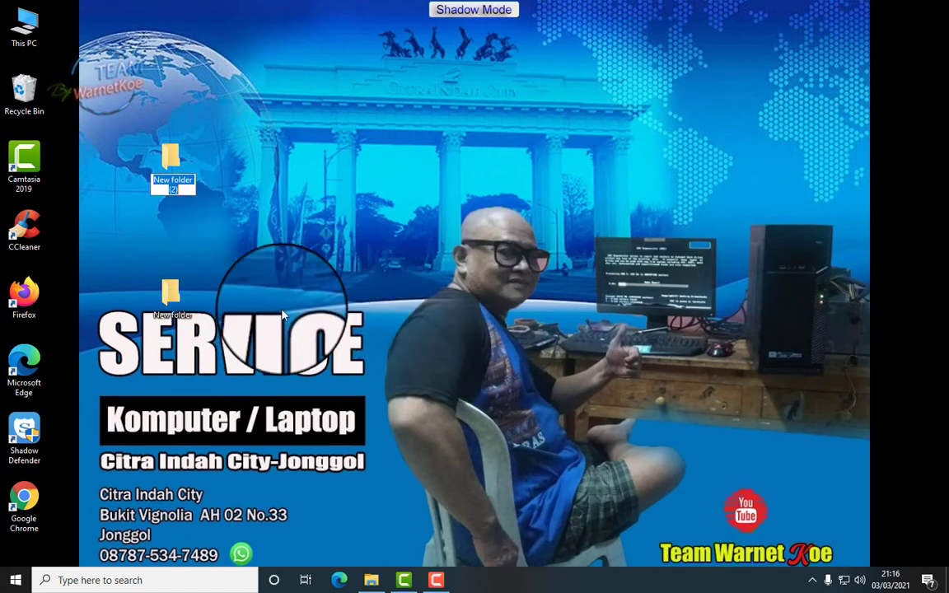
{"action": "left_click", "coordinate": [186, 274]}
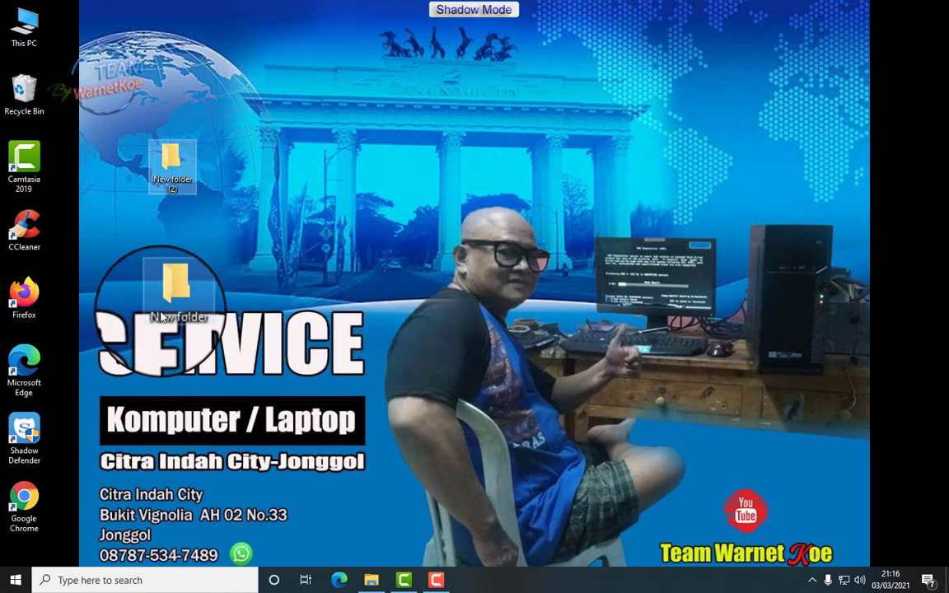
{"action": "left_click_drag", "start_coordinate": [171, 306], "coordinate": [568, 176]}
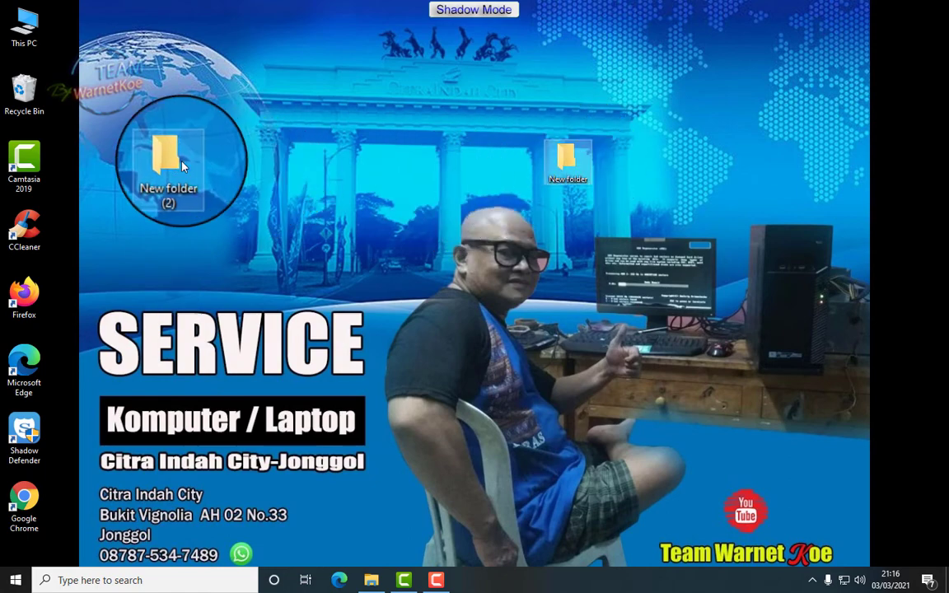
{"action": "left_click_drag", "start_coordinate": [171, 163], "coordinate": [478, 147]}
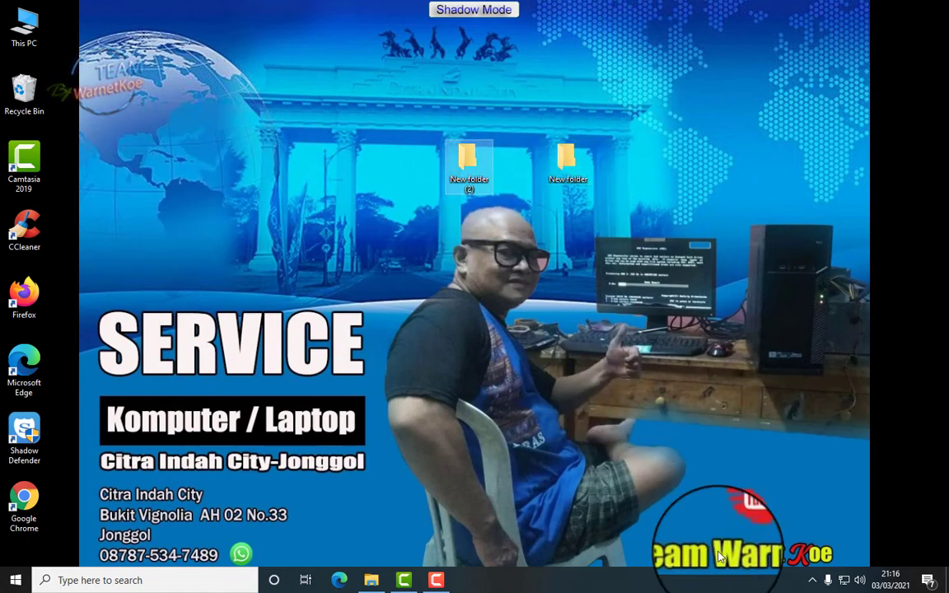
Reopen and unlock Shadow Defender, showing the File Exclusion List with Documents, and lower the window
{"action": "left_click", "coordinate": [812, 580]}
{"action": "left_click", "coordinate": [811, 554]}
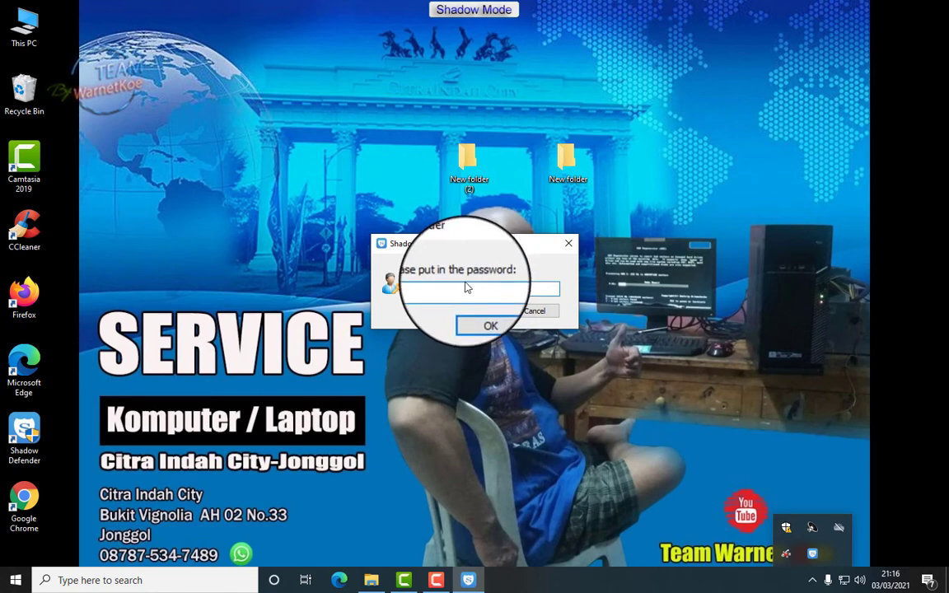
{"action": "left_click", "coordinate": [490, 327]}
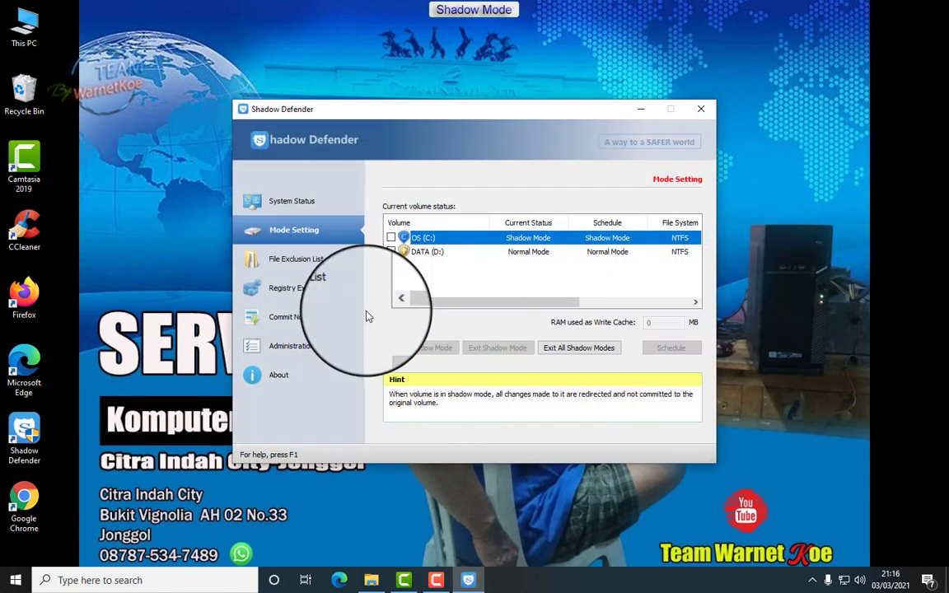
{"action": "left_click", "coordinate": [322, 268]}
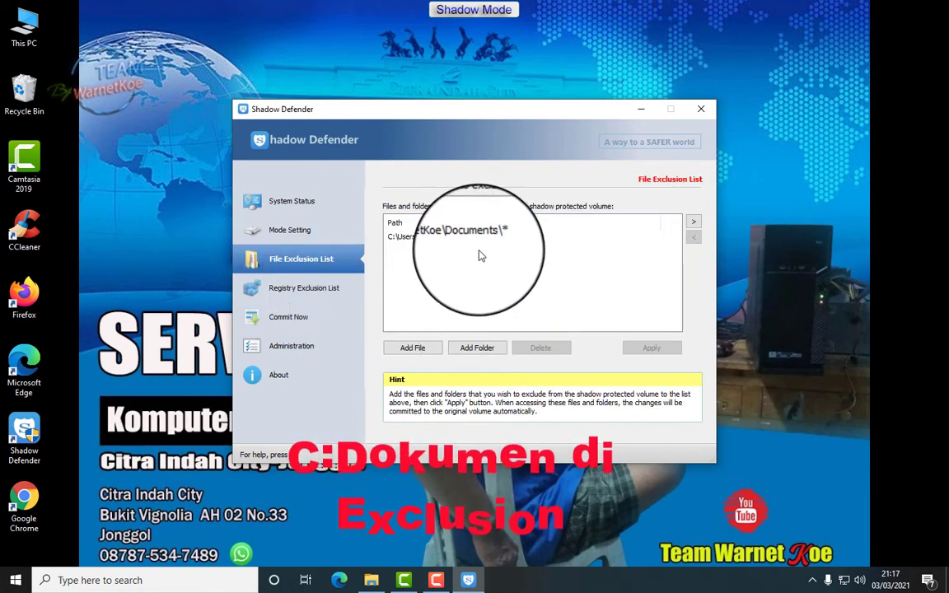
{"action": "left_click_drag", "start_coordinate": [488, 117], "coordinate": [463, 352]}
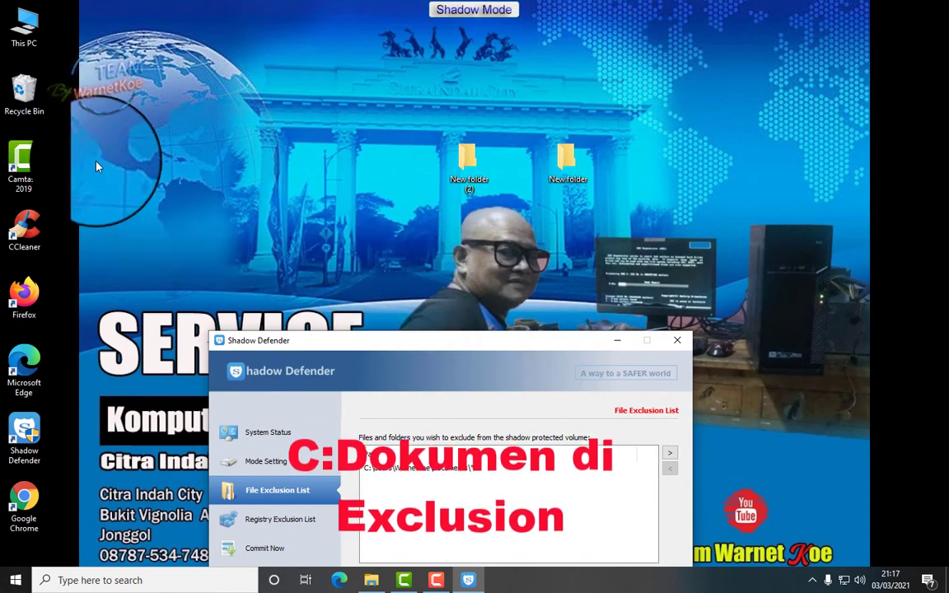
Create a New folder and a New Text Document inside Documents in File Explorer
{"action": "left_click", "coordinate": [371, 580]}
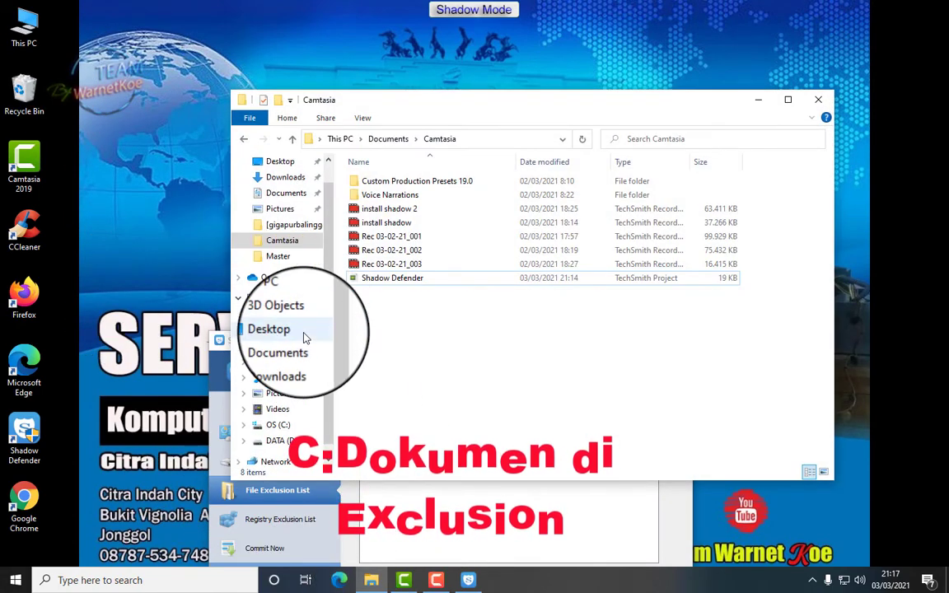
{"action": "left_click", "coordinate": [286, 346]}
{"action": "right_click", "coordinate": [432, 281]}
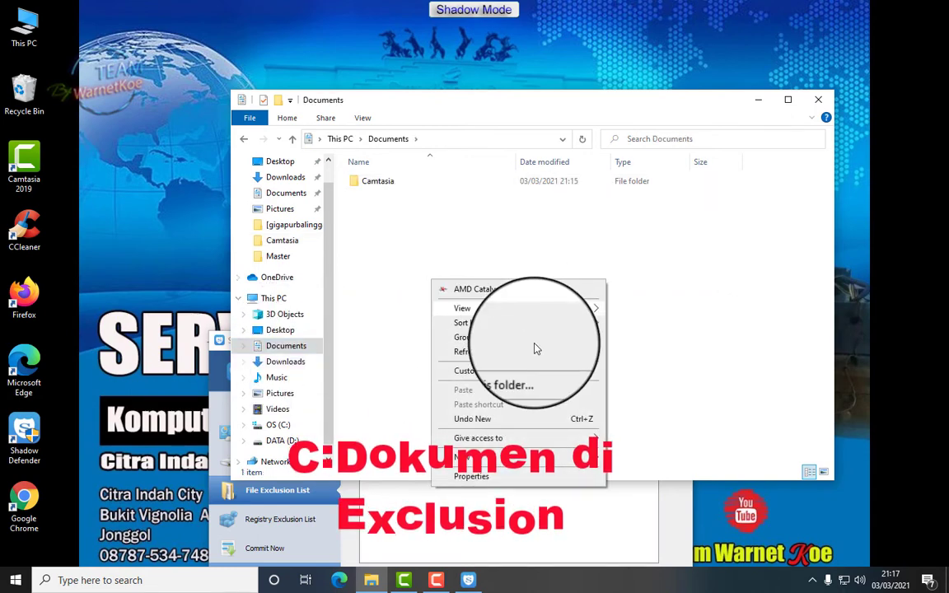
{"action": "mouse_move", "coordinate": [535, 457]}
{"action": "left_click", "coordinate": [633, 452]}
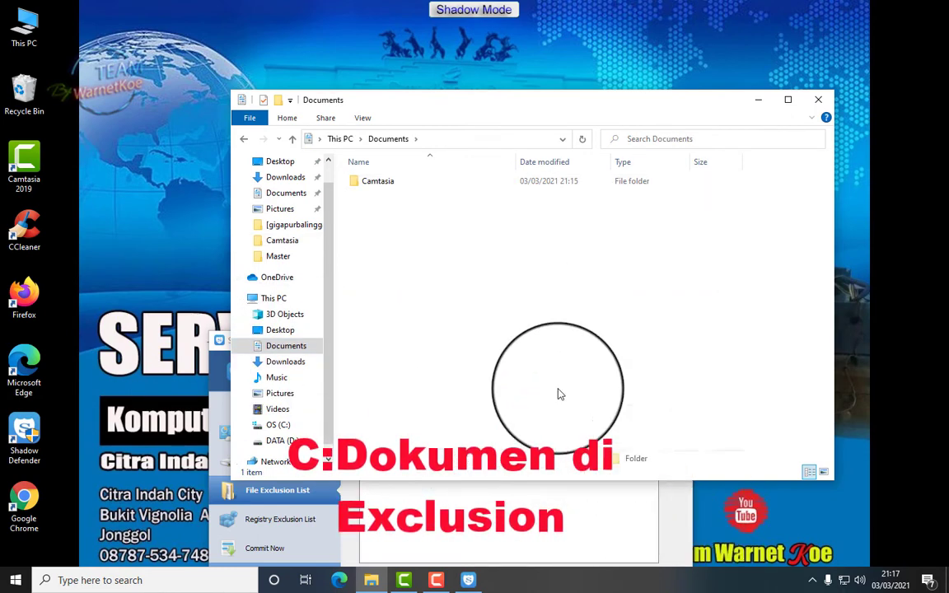
{"action": "right_click", "coordinate": [434, 298]}
{"action": "mouse_move", "coordinate": [514, 478]}
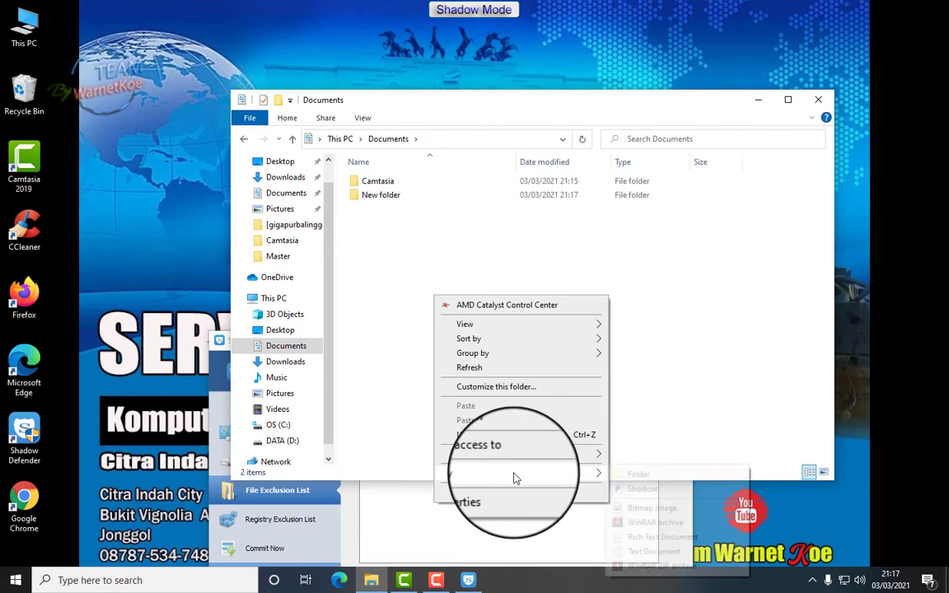
{"action": "left_click", "coordinate": [631, 553]}
{"action": "left_click", "coordinate": [525, 356]}
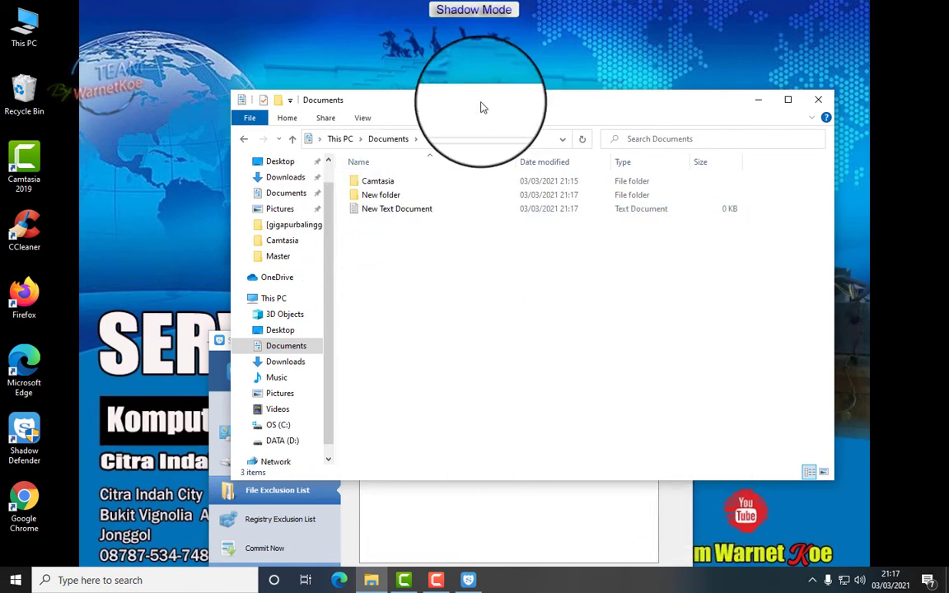
Rearrange the Documents and Shadow Defender windows, then close Shadow Defender
{"action": "left_click_drag", "start_coordinate": [483, 107], "coordinate": [472, 283]}
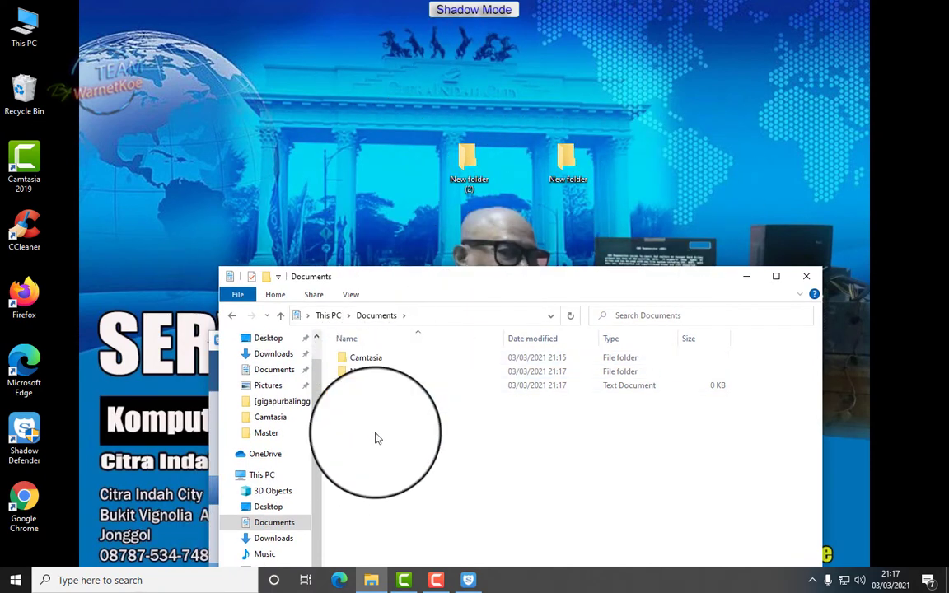
{"action": "left_click_drag", "start_coordinate": [440, 280], "coordinate": [472, 29]}
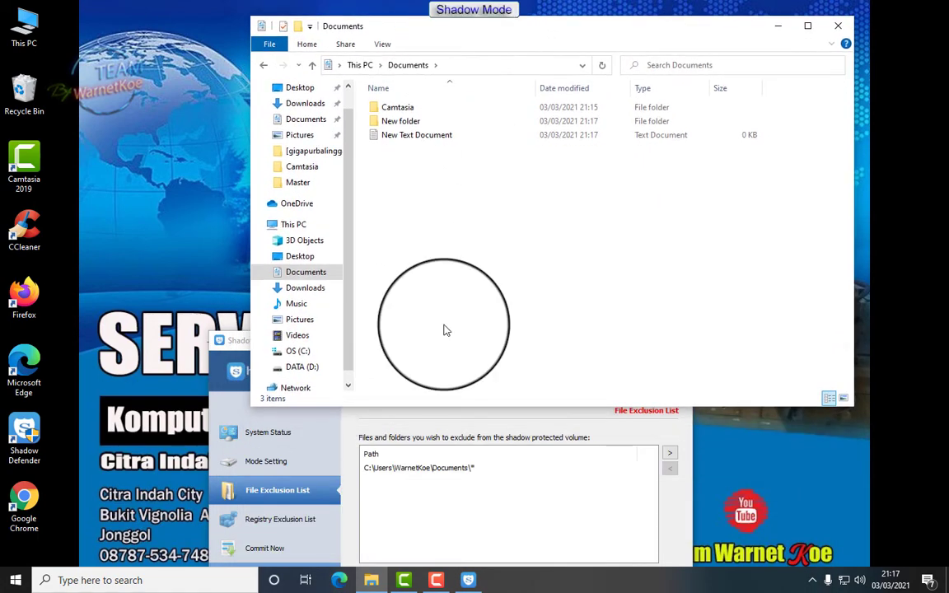
{"action": "left_click", "coordinate": [501, 412]}
{"action": "left_click_drag", "start_coordinate": [463, 346], "coordinate": [484, 123]}
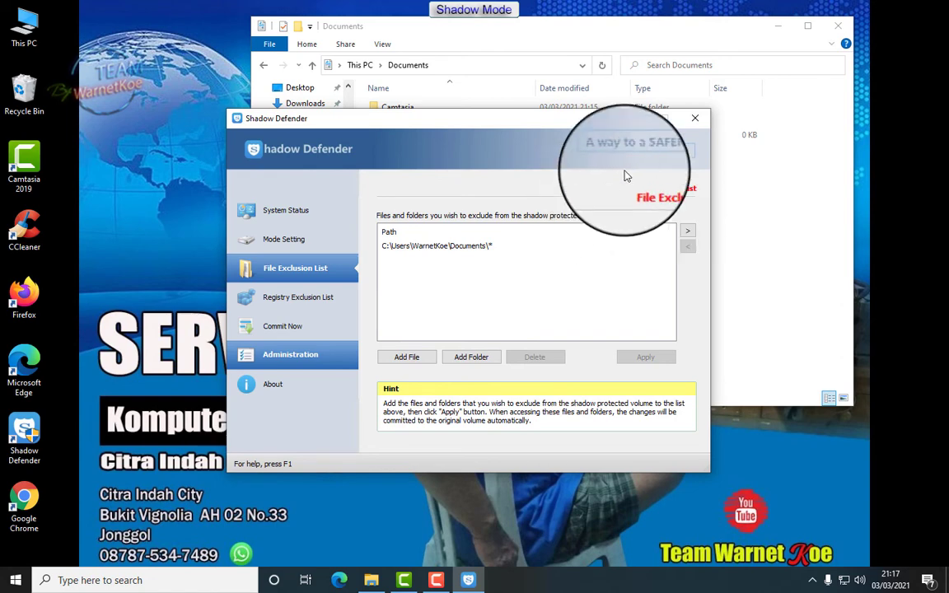
{"action": "left_click", "coordinate": [695, 118]}
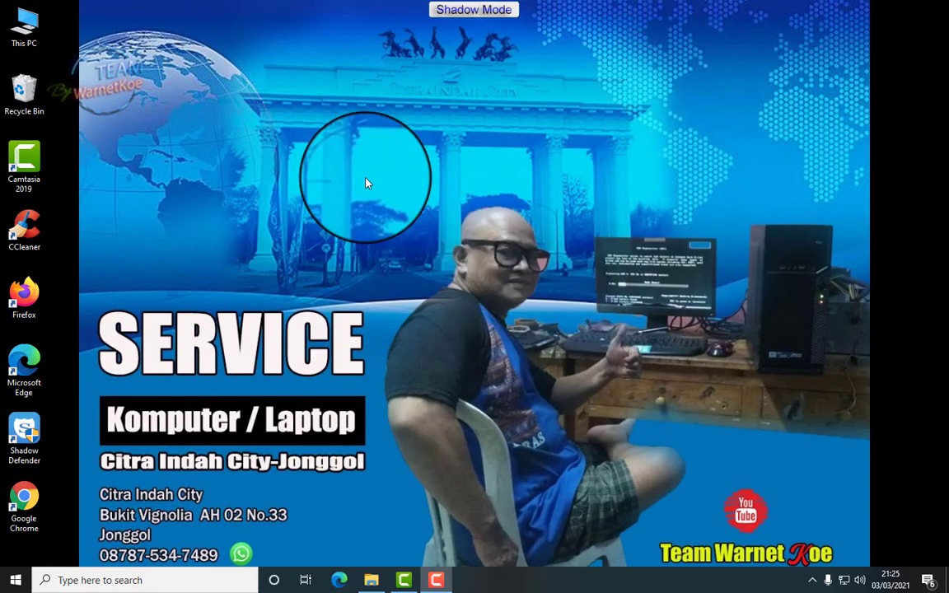
Reopen File Explorer and check that Documents still holds New folder and New Text Document
{"action": "left_click", "coordinate": [813, 580]}
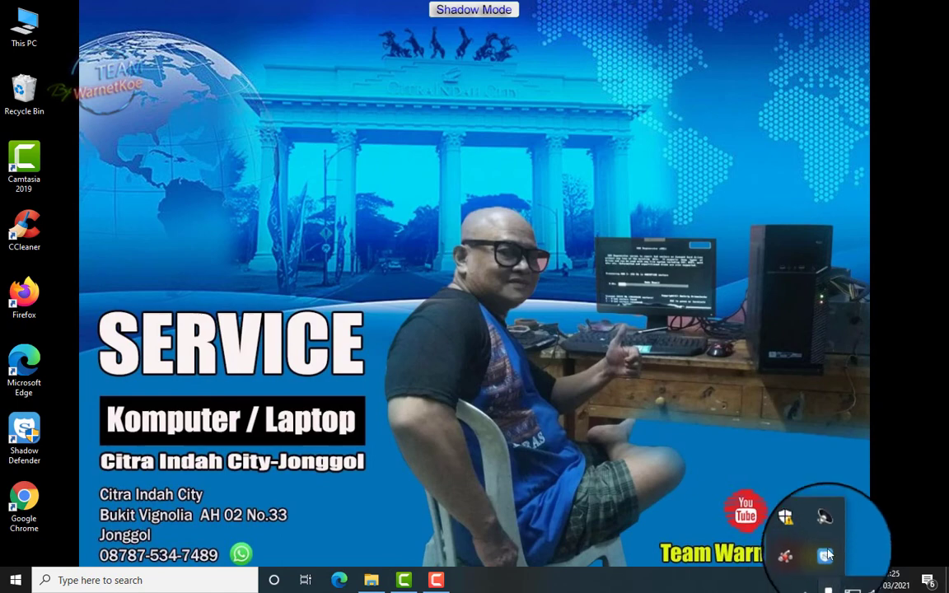
{"action": "left_click", "coordinate": [570, 426]}
{"action": "left_click", "coordinate": [372, 581]}
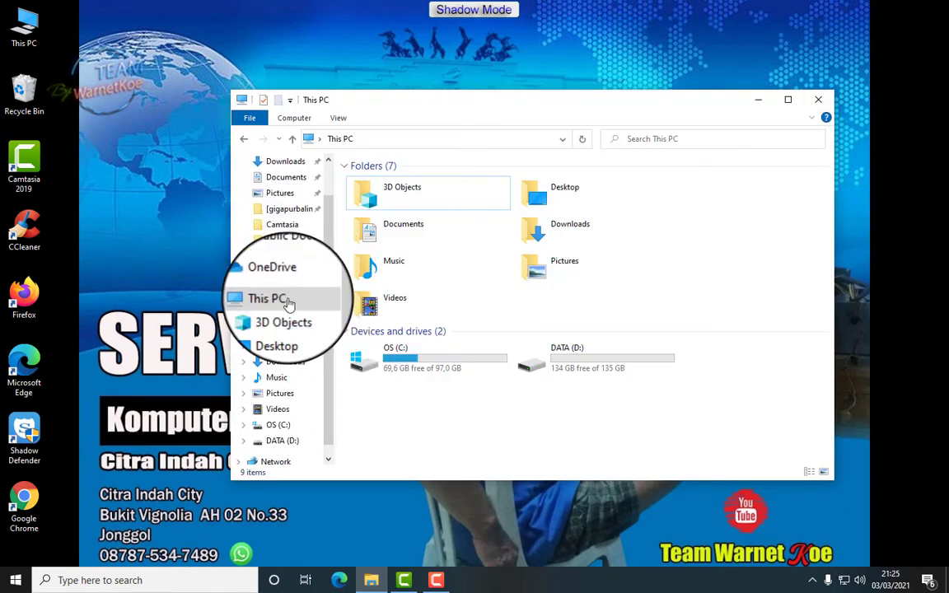
{"action": "left_click", "coordinate": [292, 353]}
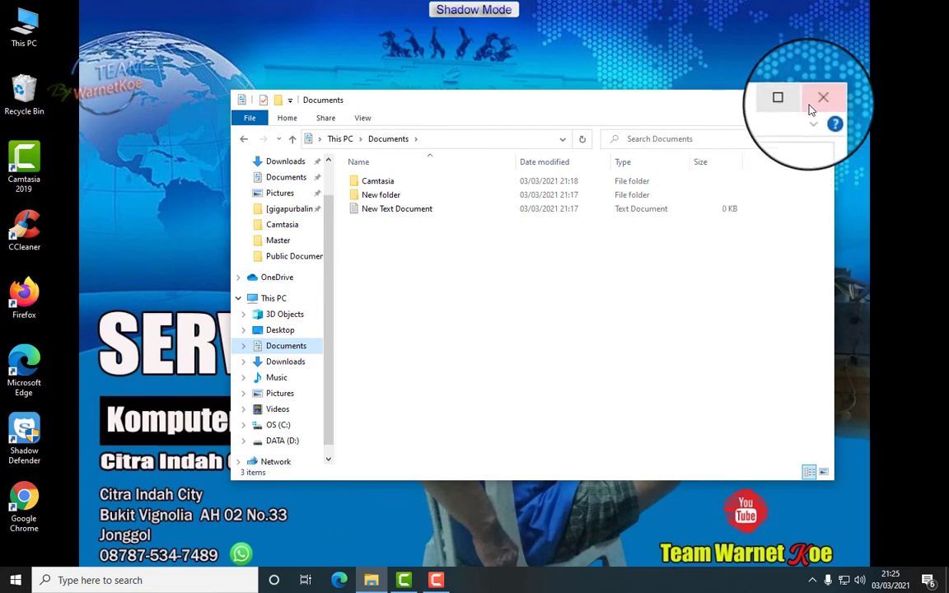
Close the Documents window and reopen Shadow Defender from the tray, unlocking it with the password
{"action": "left_click", "coordinate": [818, 99]}
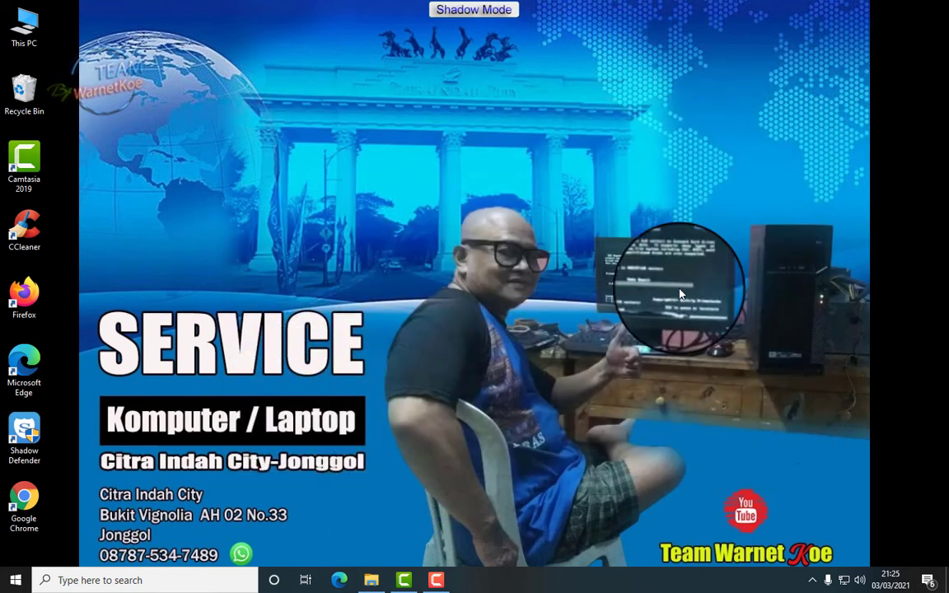
{"action": "left_click", "coordinate": [812, 580]}
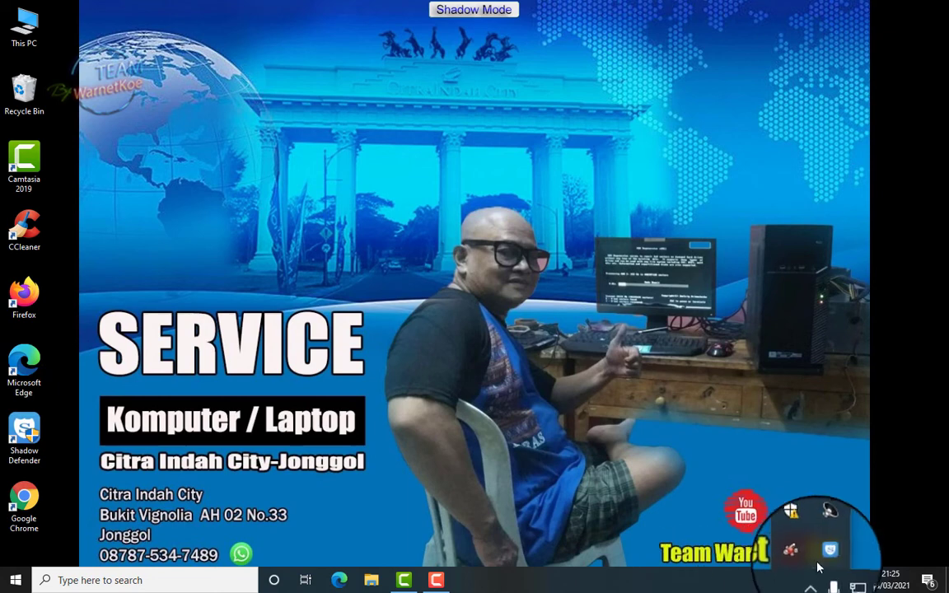
{"action": "double_click", "coordinate": [828, 550]}
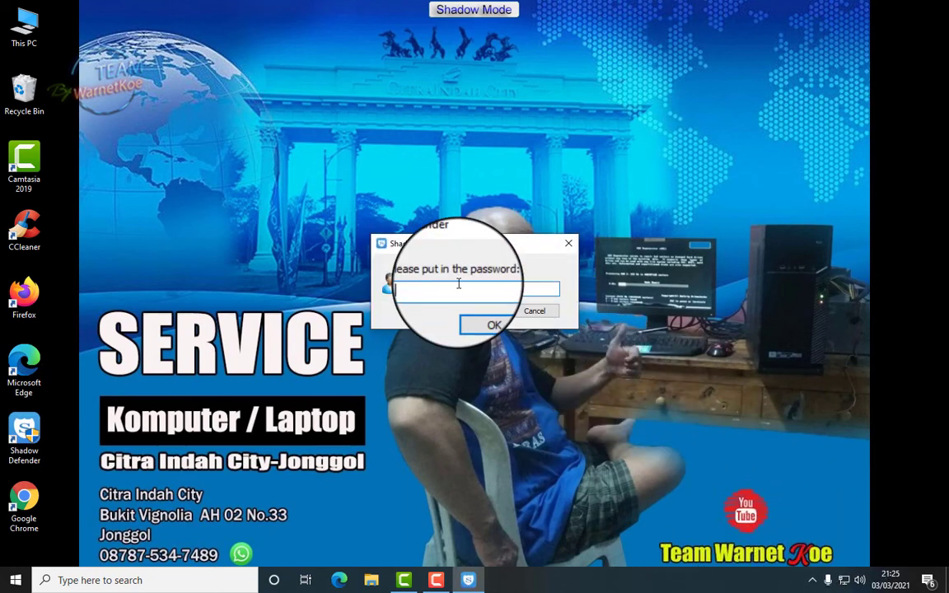
{"action": "type", "text": "123"}
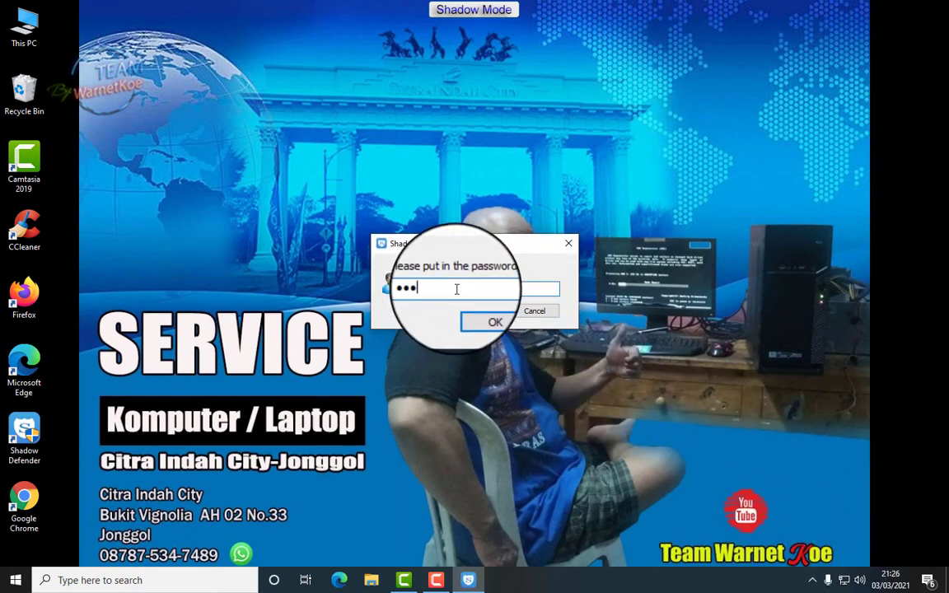
{"action": "type", "text": "45"}
{"action": "left_click", "coordinate": [492, 322]}
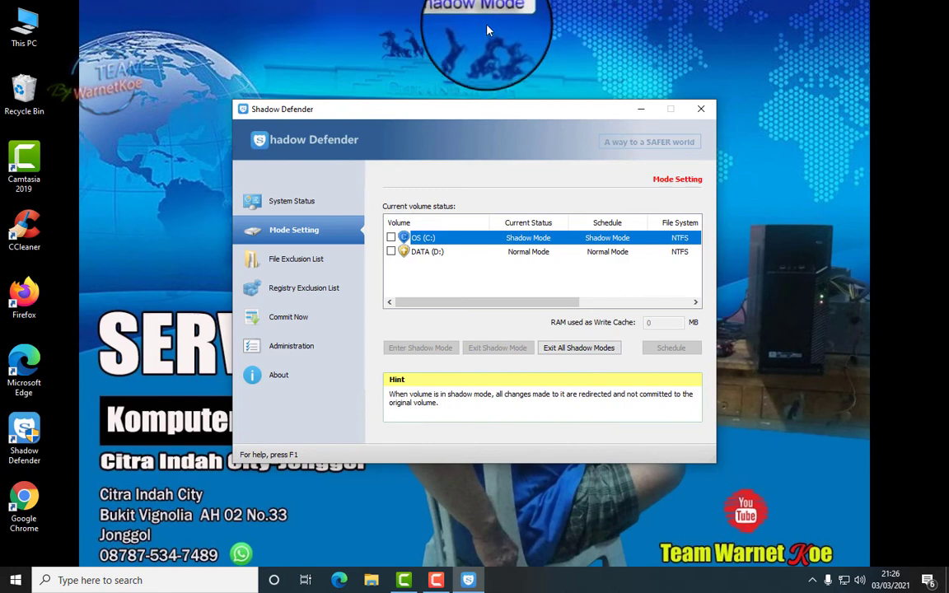
Uncheck Enable desktop tip in Administration and return to Mode Setting
{"action": "left_click", "coordinate": [303, 348]}
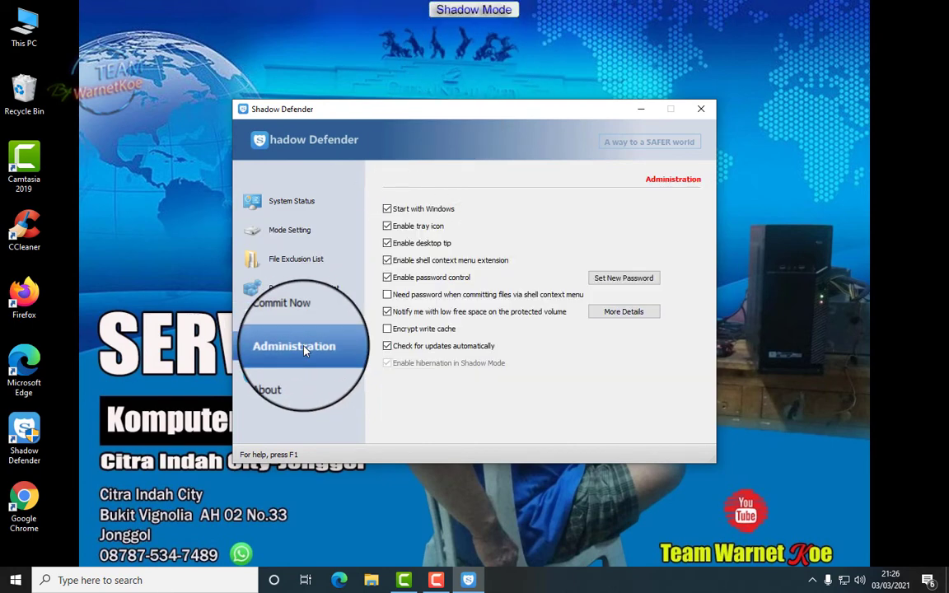
{"action": "left_click", "coordinate": [387, 244]}
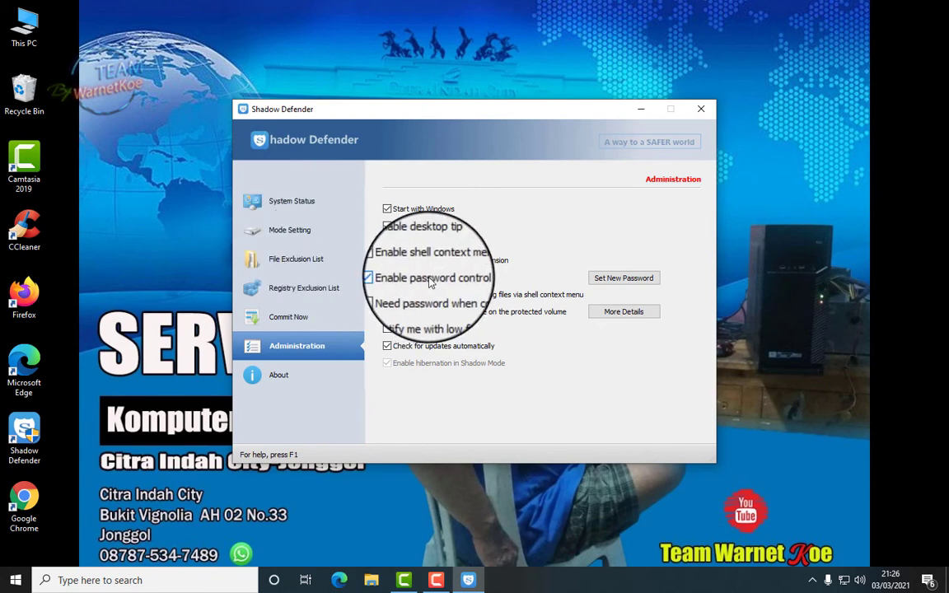
{"action": "left_click", "coordinate": [317, 232]}
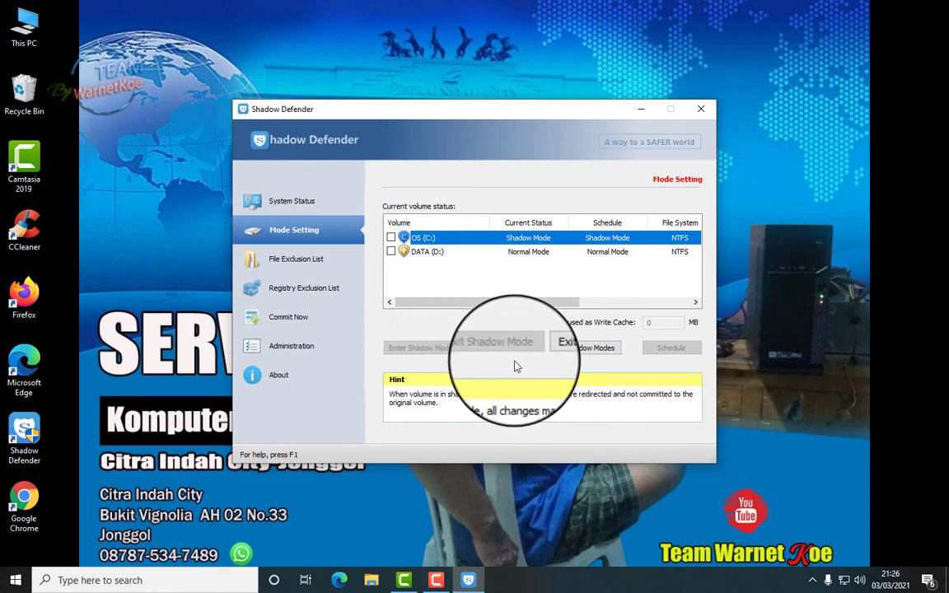
Exit Shadow Mode on all volumes and reboot the computer immediately
{"action": "left_click", "coordinate": [592, 350]}
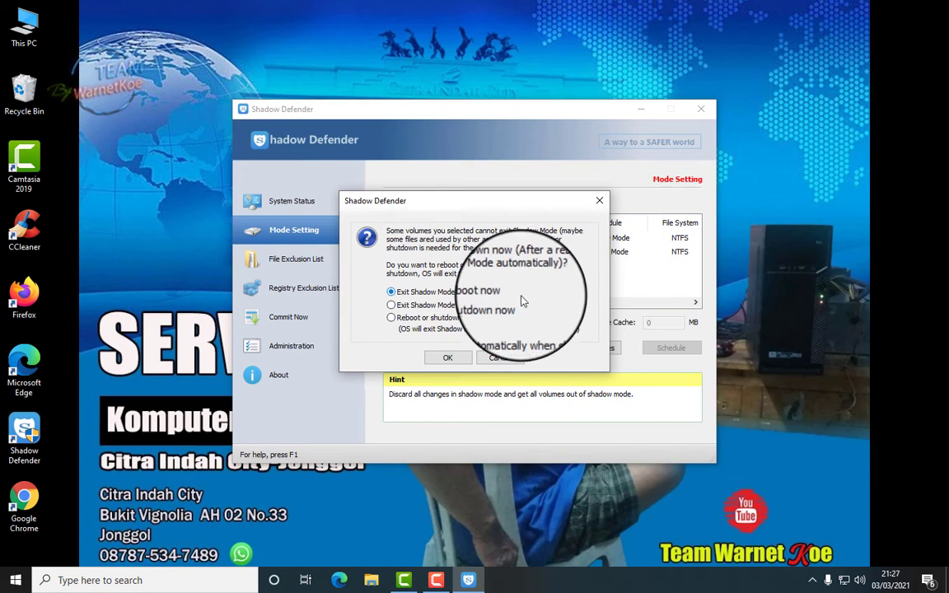
{"action": "left_click", "coordinate": [448, 359]}
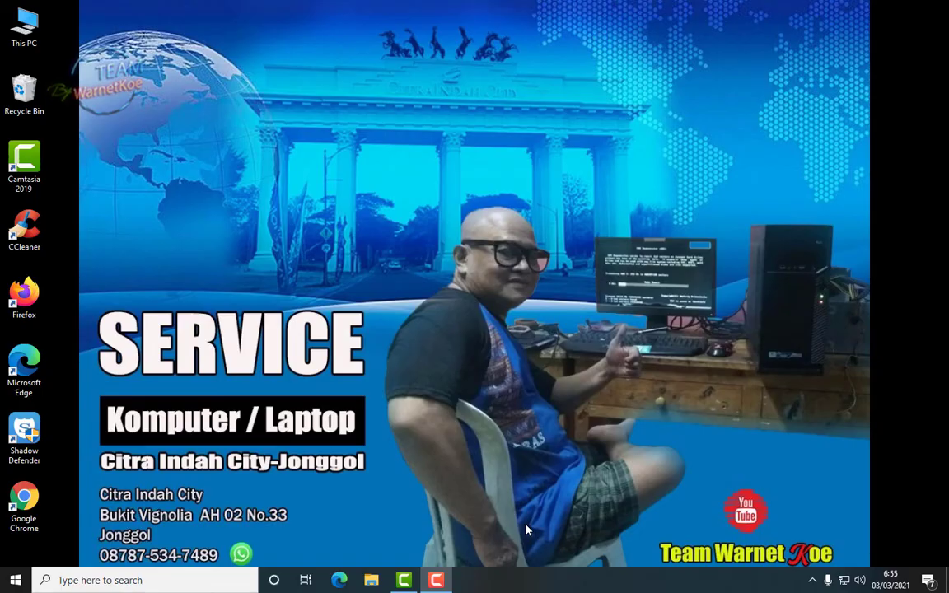
Open Shadow Defender from the system tray and unlock it with the program password
{"action": "left_click", "coordinate": [812, 581]}
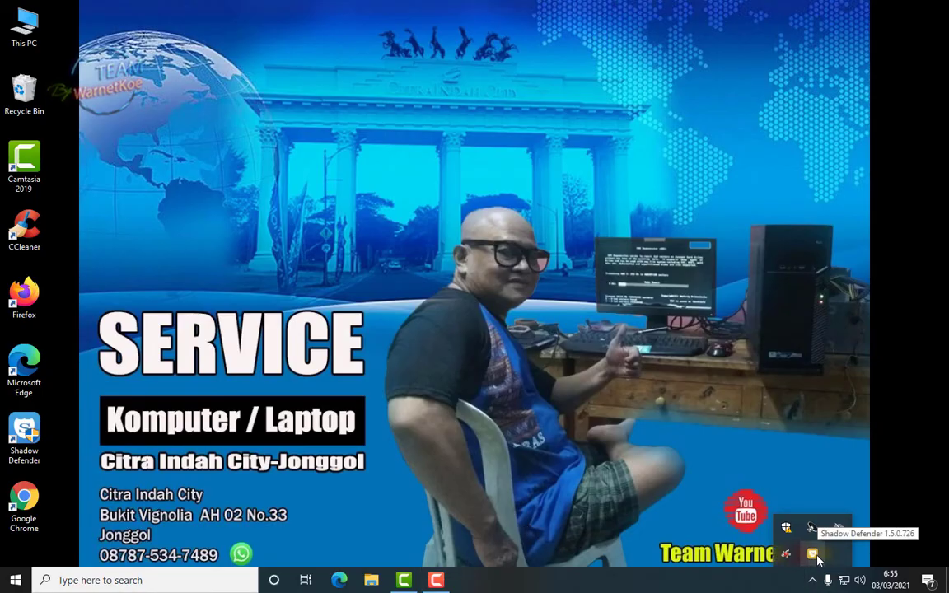
{"action": "double_click", "coordinate": [814, 556]}
{"action": "type", "text": "•"}
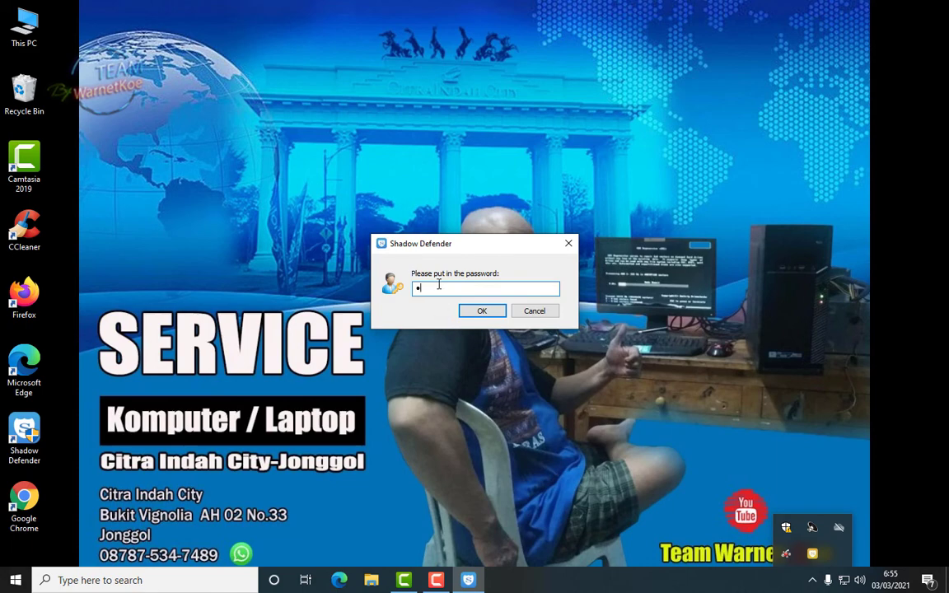
{"action": "type", "text": "•••"}
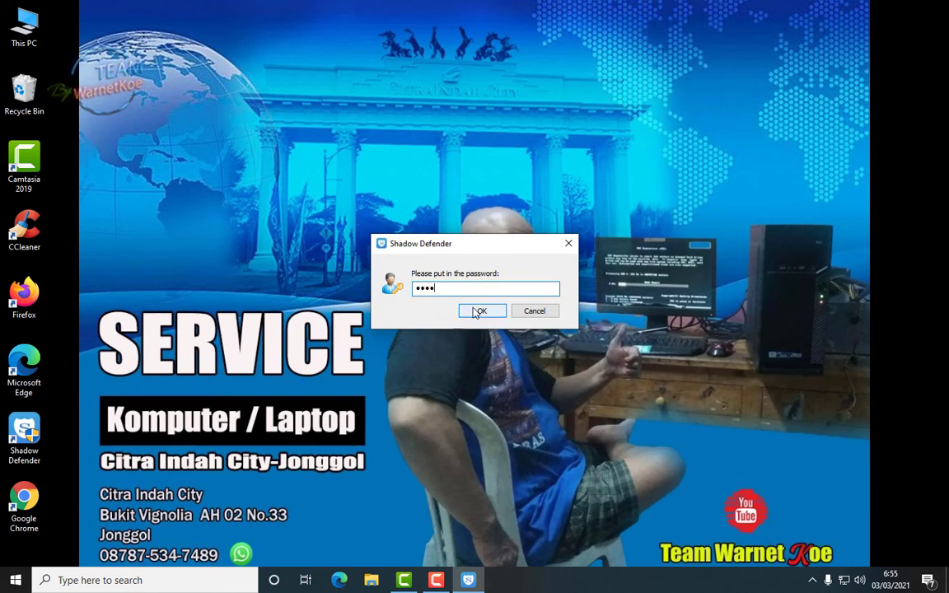
{"action": "left_click", "coordinate": [482, 311]}
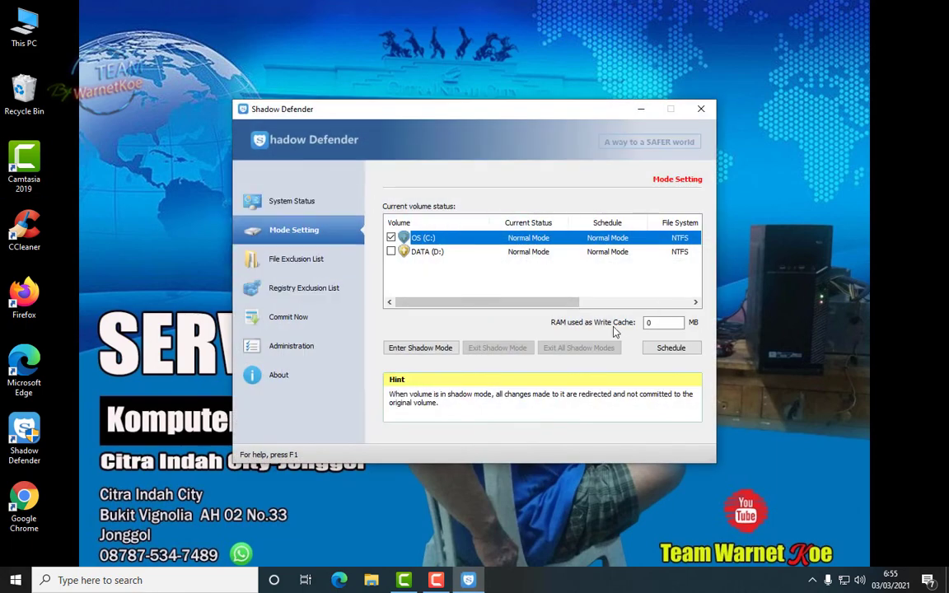